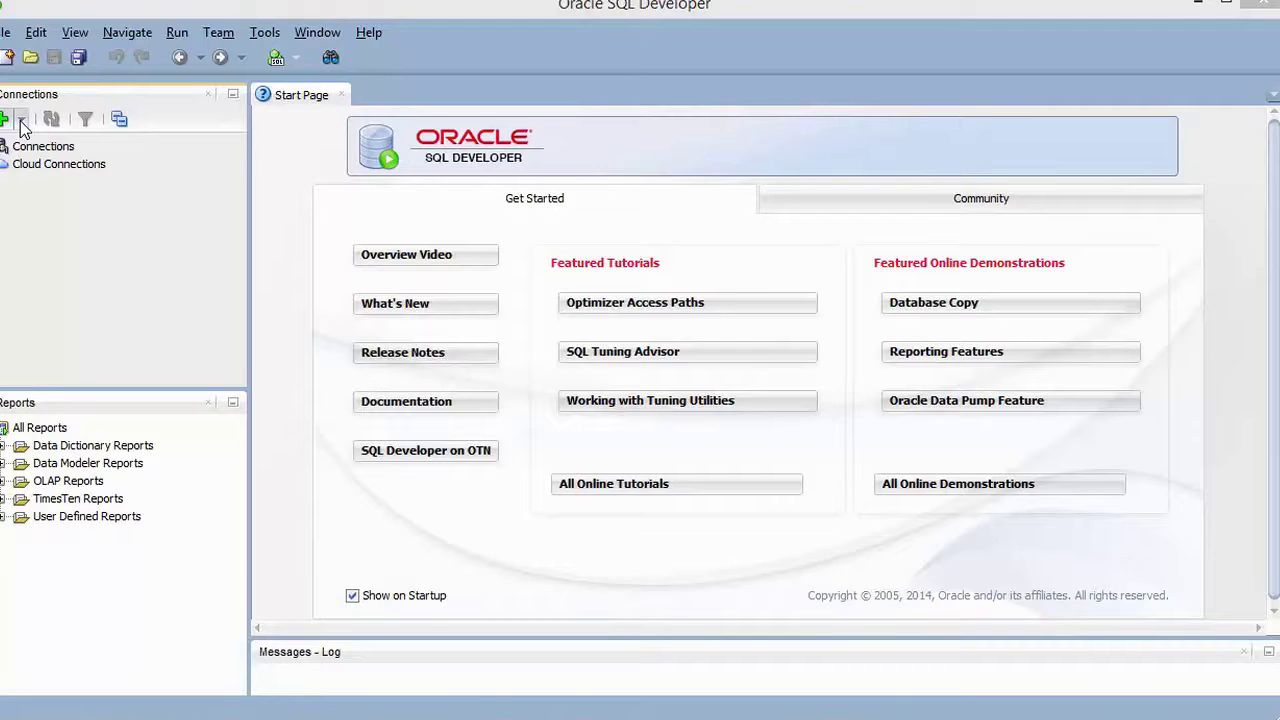
- Set up a new database connection named "BTM 382 - system" with username "system", entering the account password and choosing to save it
{"action": "left_click", "coordinate": [21, 123]}
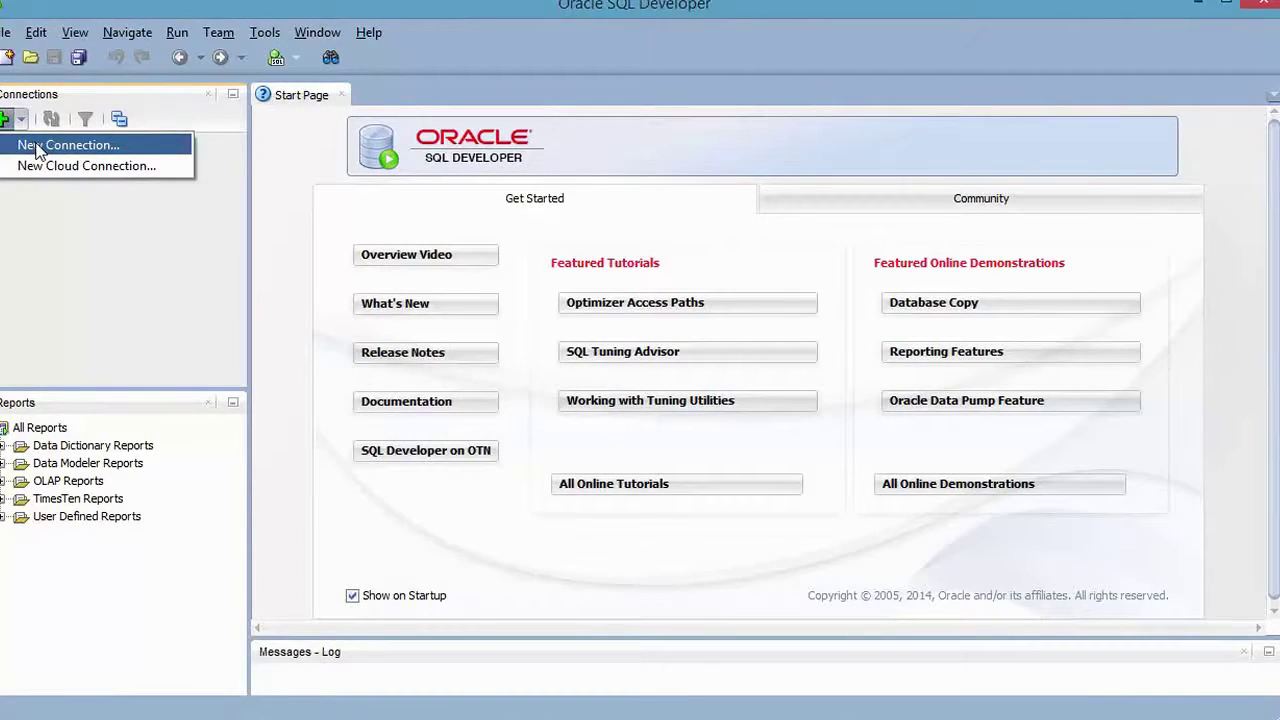
{"action": "left_click", "coordinate": [37, 147]}
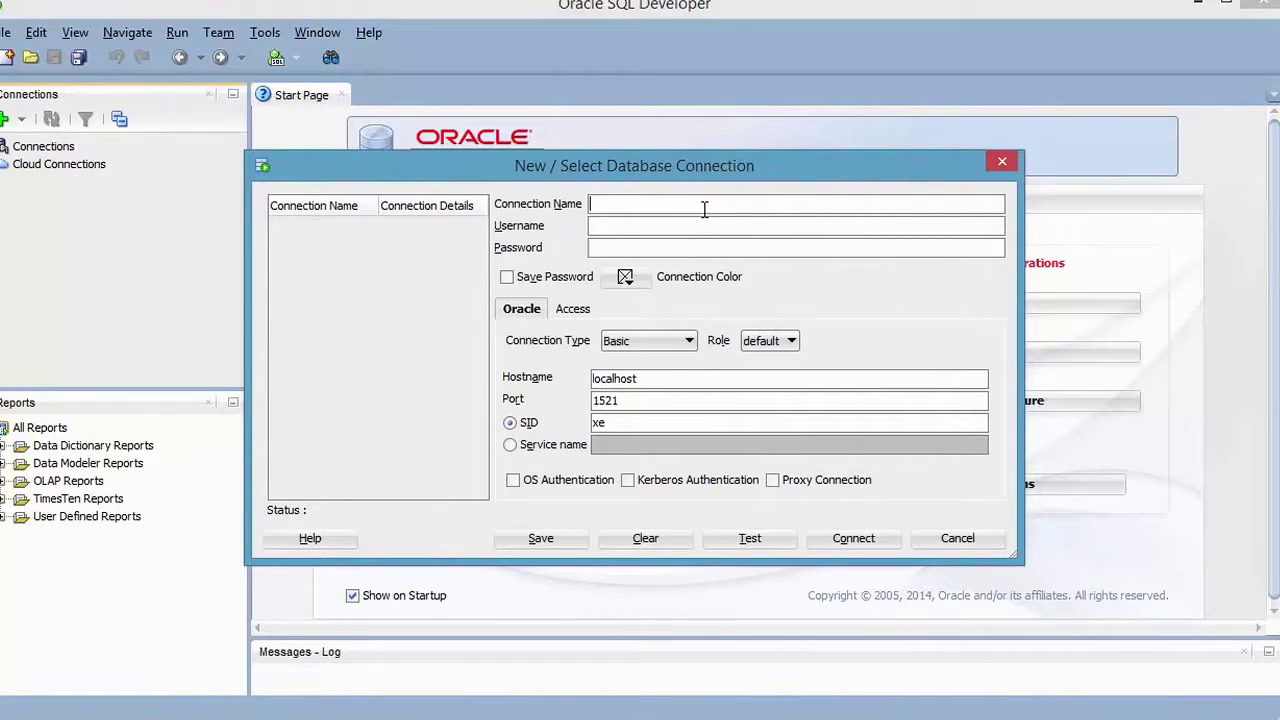
{"action": "type", "text": "BTM 382 - system"}
{"action": "key", "text": "Tab"}
{"action": "type", "text": "system"}
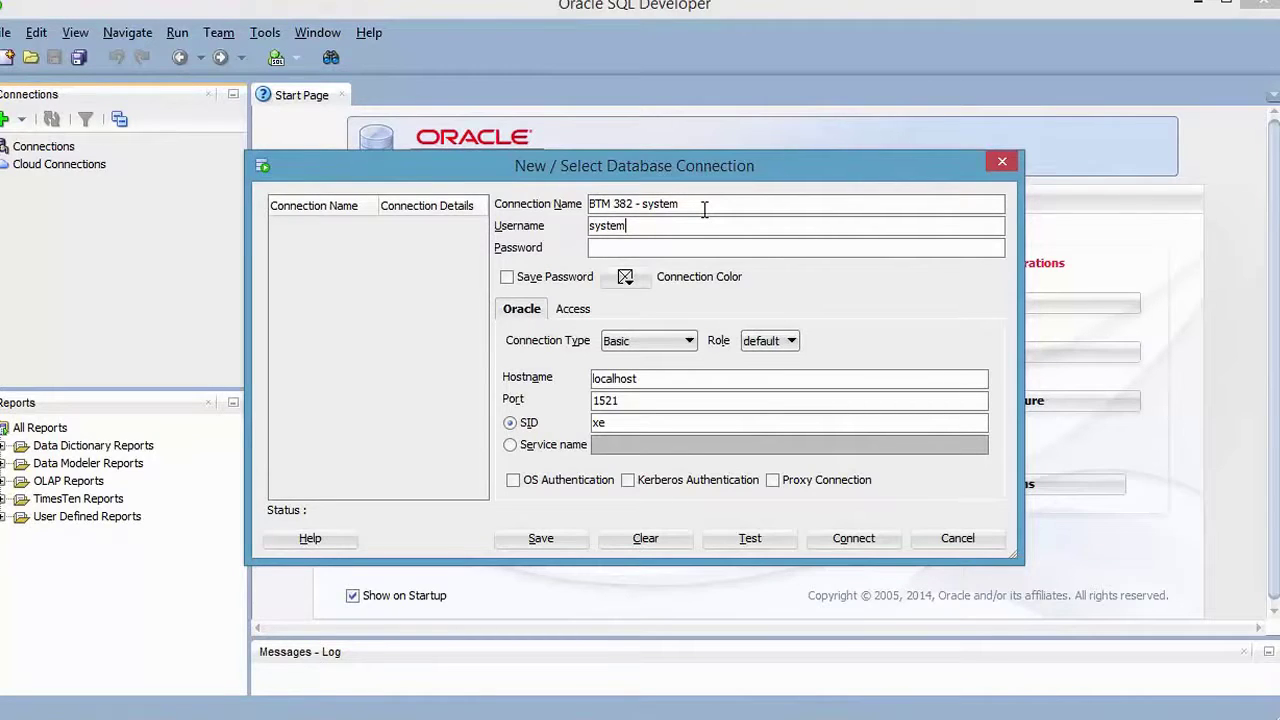
{"action": "key", "text": "Tab"}
{"action": "type", "text": "•••••"}
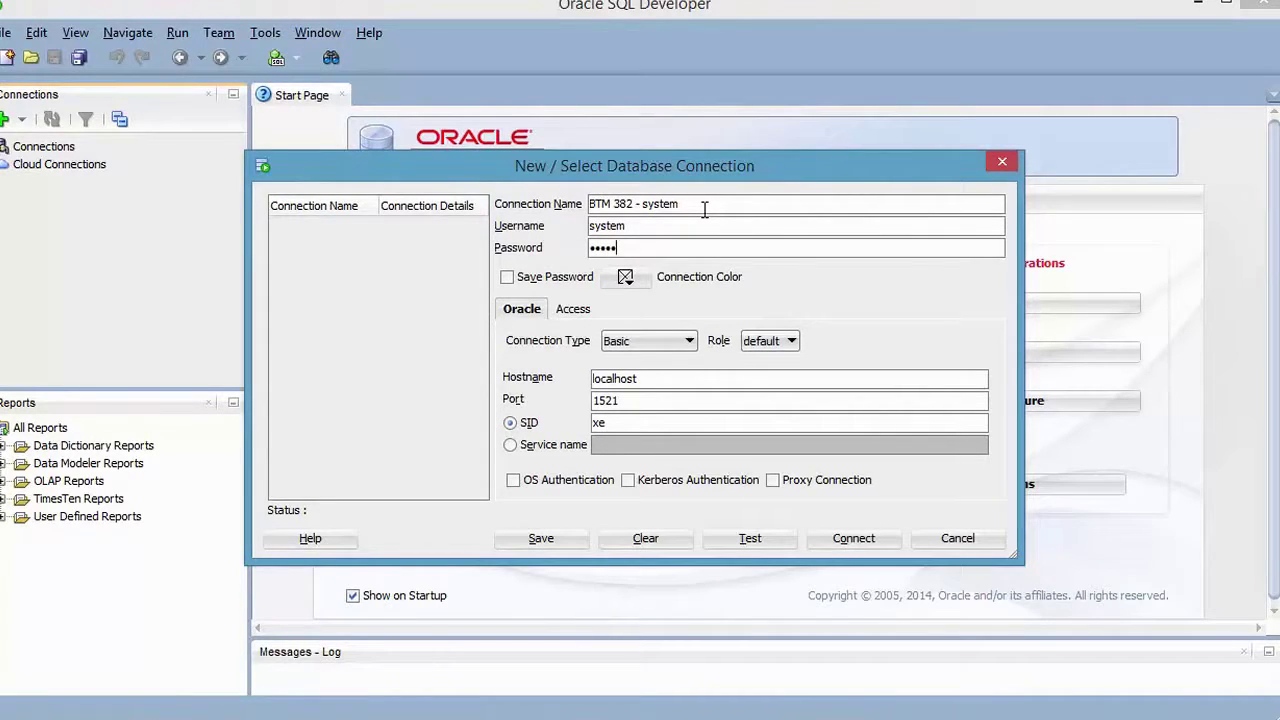
{"action": "left_click", "coordinate": [507, 278]}
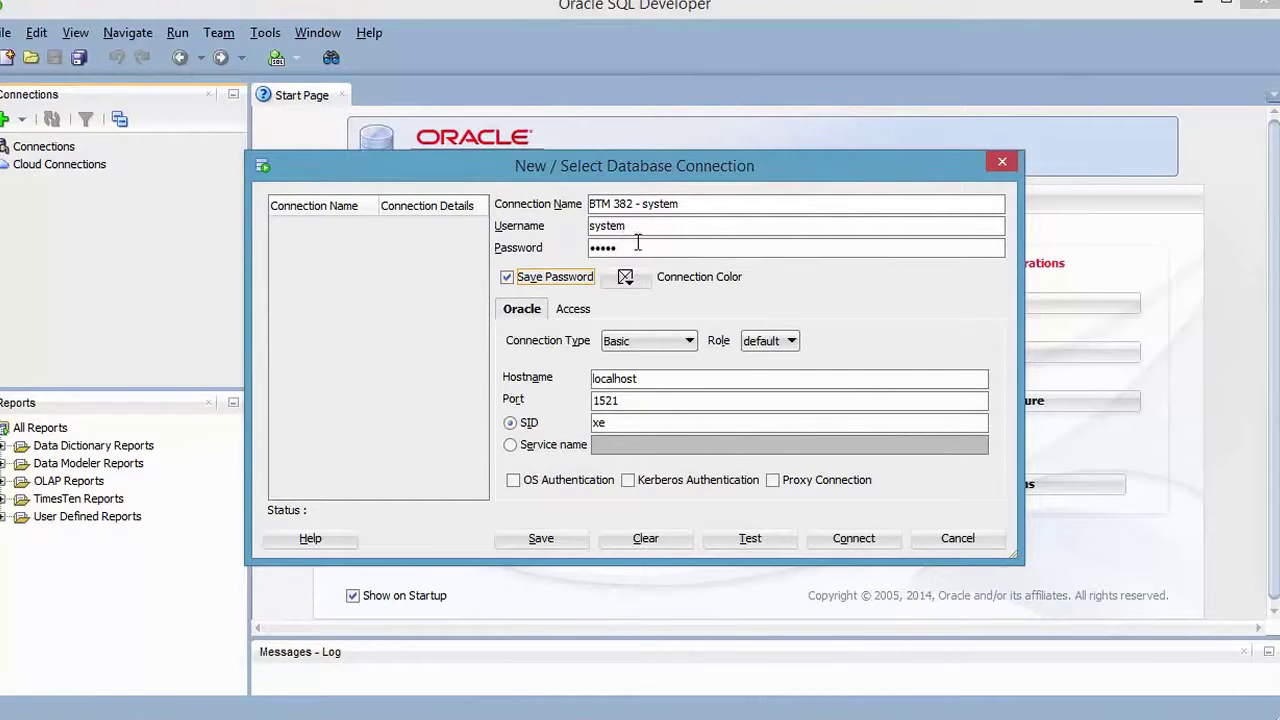
- Test and open the new connection, and expand its object tree with the Reports pane closed
{"action": "left_click", "coordinate": [753, 543]}
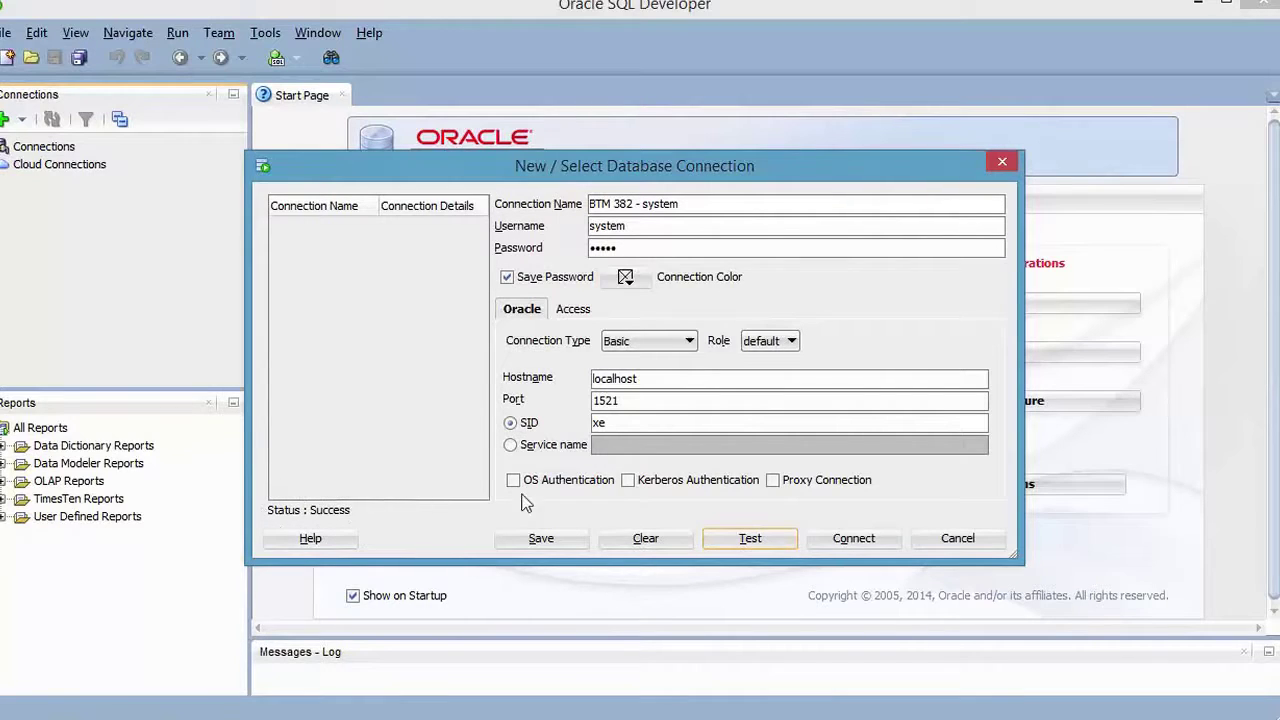
{"action": "left_click", "coordinate": [856, 538]}
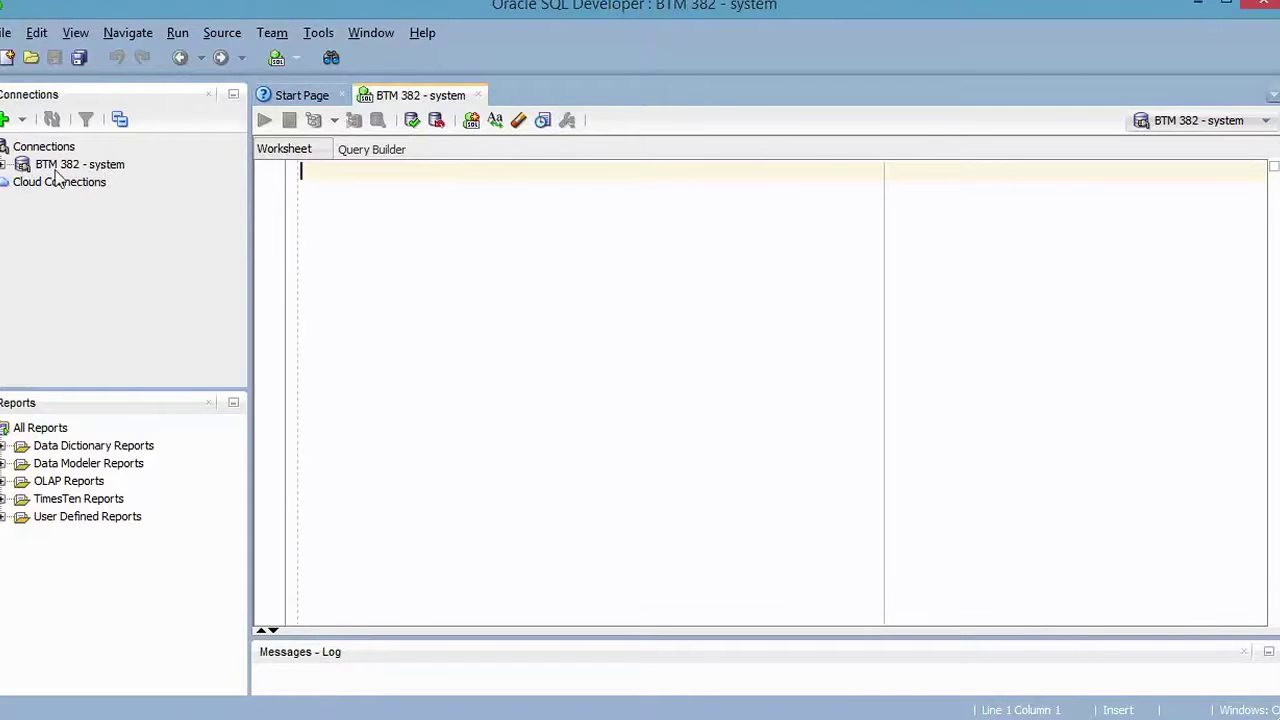
{"action": "left_click", "coordinate": [4, 165]}
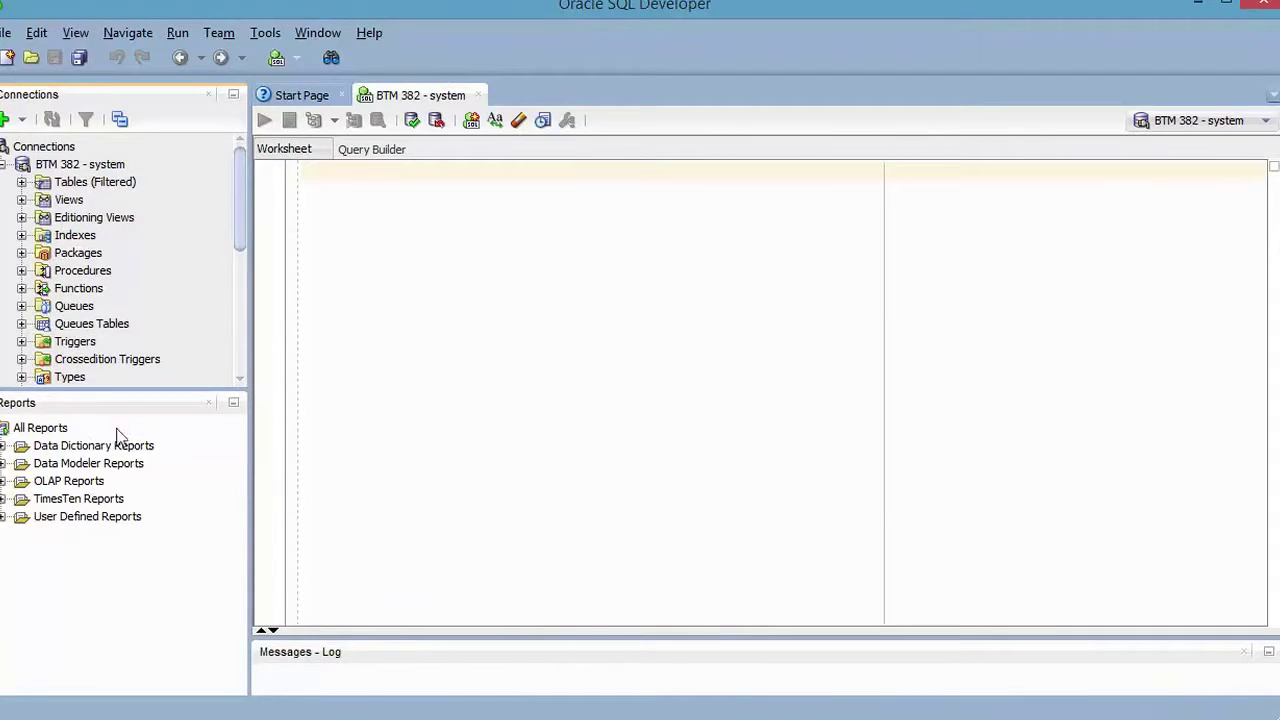
{"action": "left_click", "coordinate": [214, 402]}
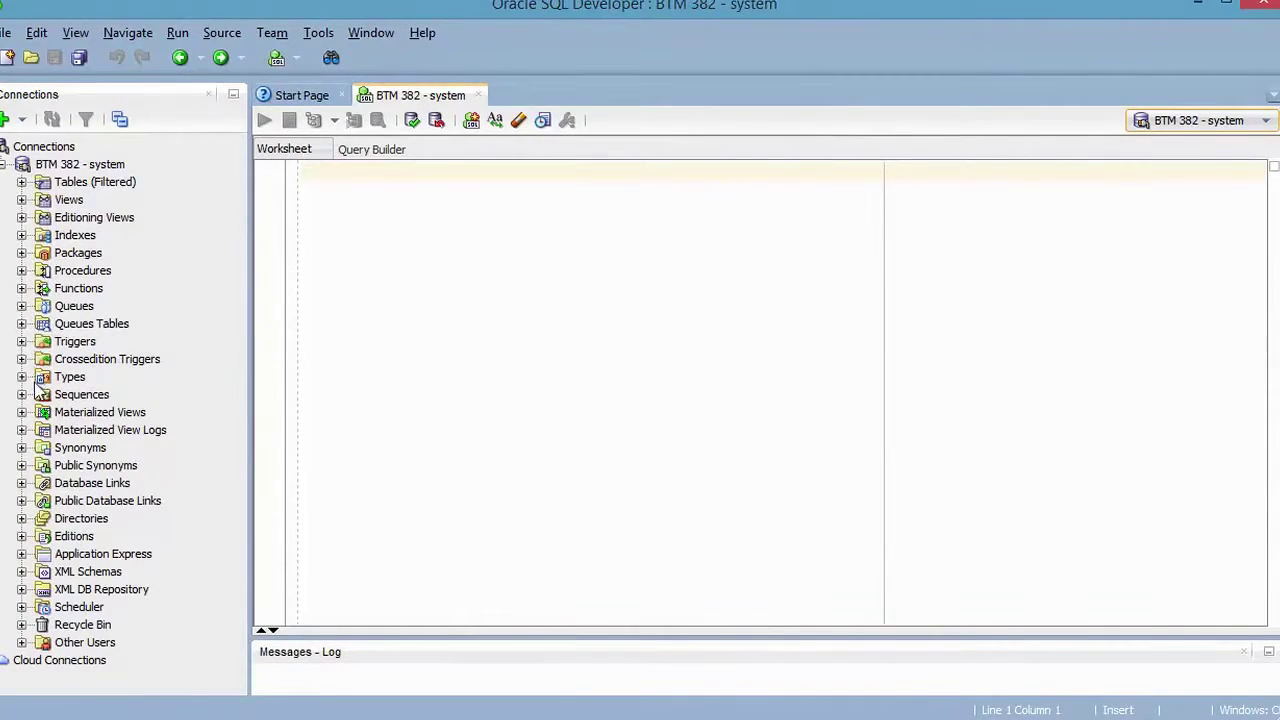
- Create a database user named "tripartio" under Other Users, entering and confirming the new user's password
{"action": "left_click", "coordinate": [64, 646]}
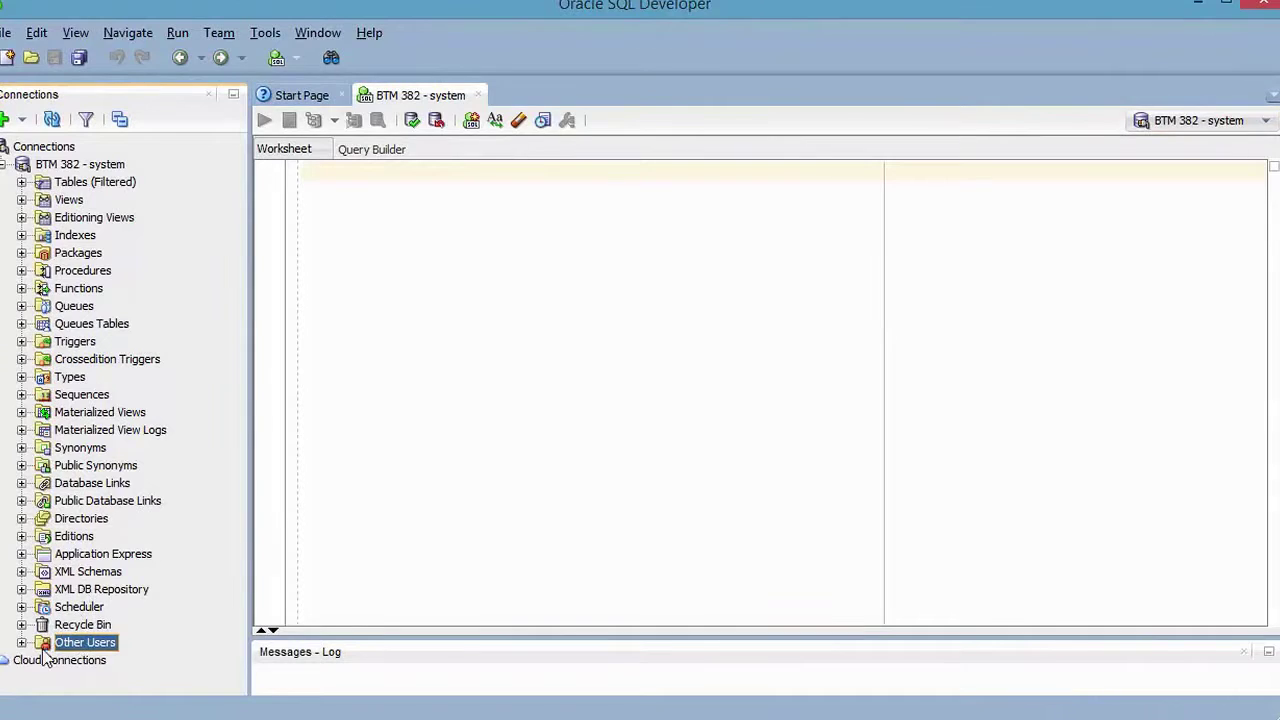
{"action": "right_click", "coordinate": [93, 650]}
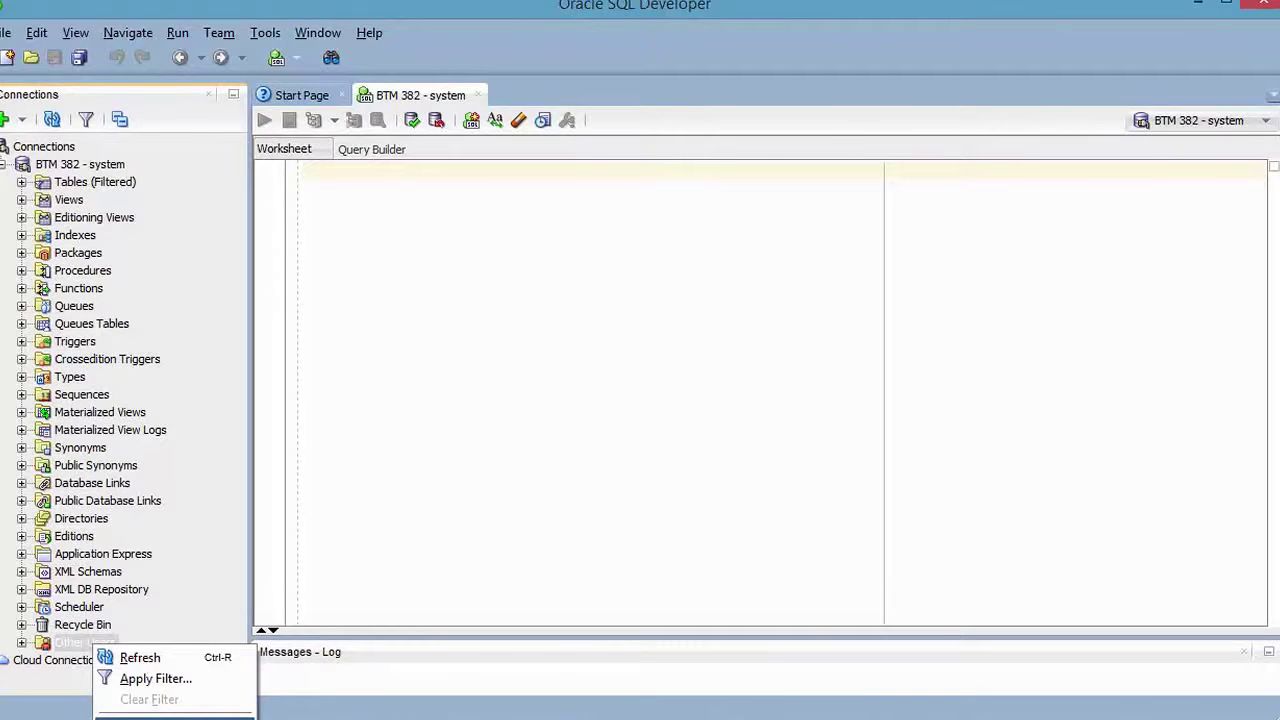
{"action": "left_click", "coordinate": [165, 716]}
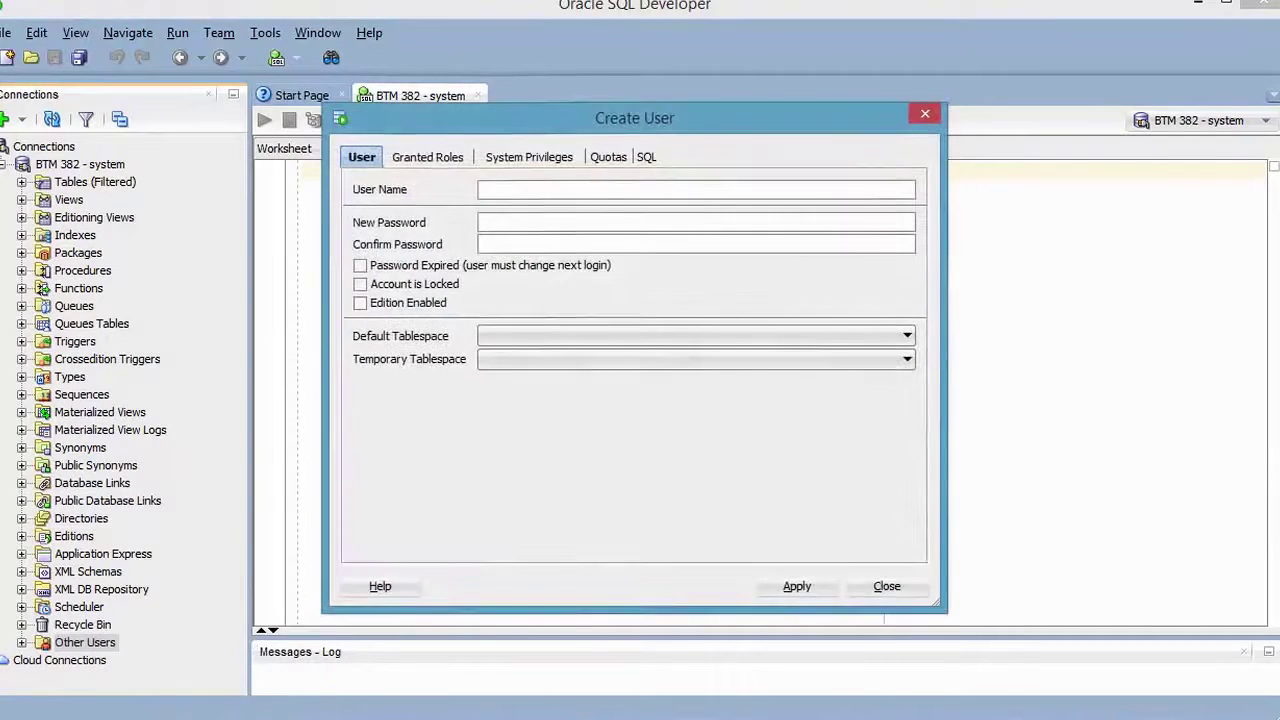
{"action": "left_click", "coordinate": [548, 190]}
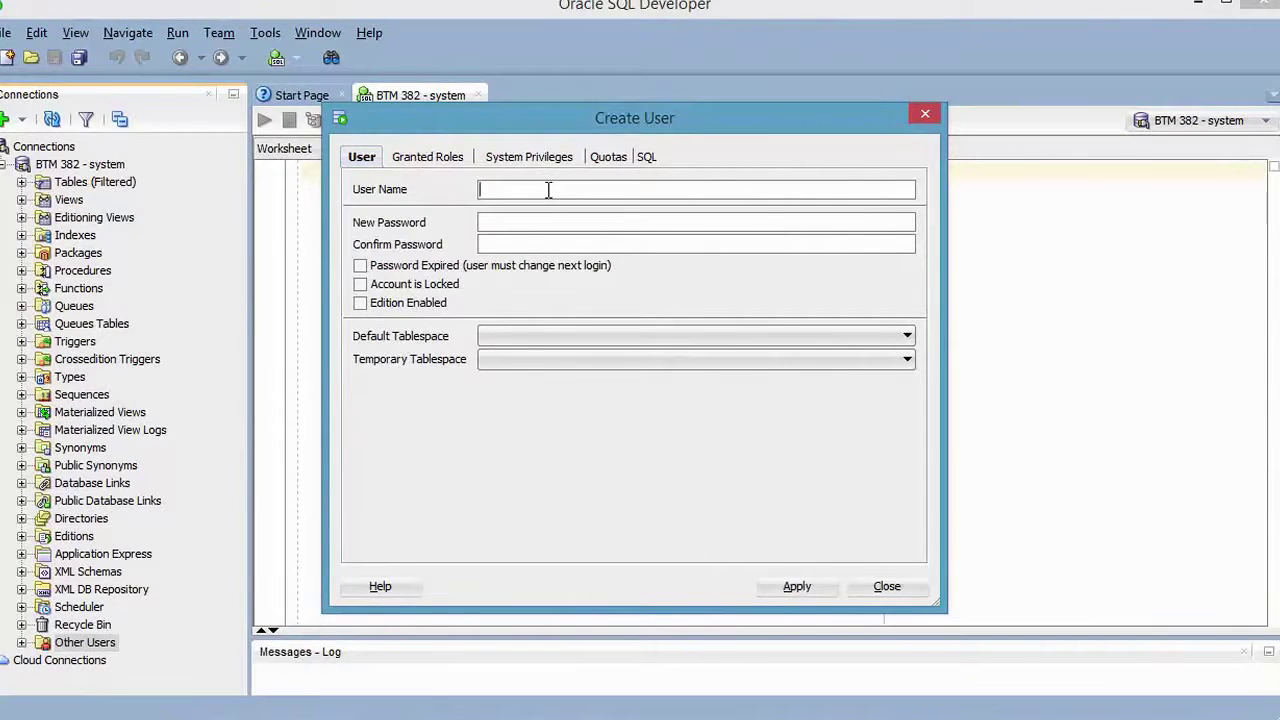
{"action": "type", "text": "tripartio"}
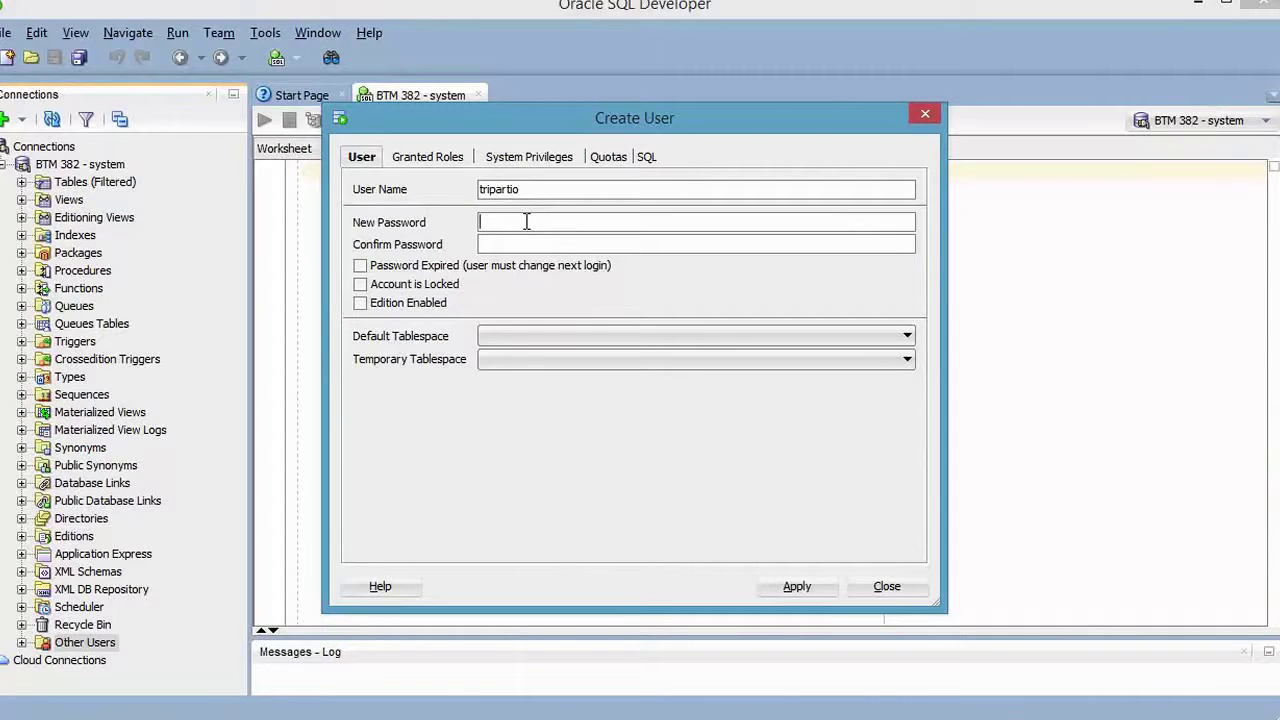
{"action": "type", "text": "*****"}
{"action": "key", "text": "Tab"}
{"action": "type", "text": "*****"}
{"action": "left_click", "coordinate": [797, 588]}
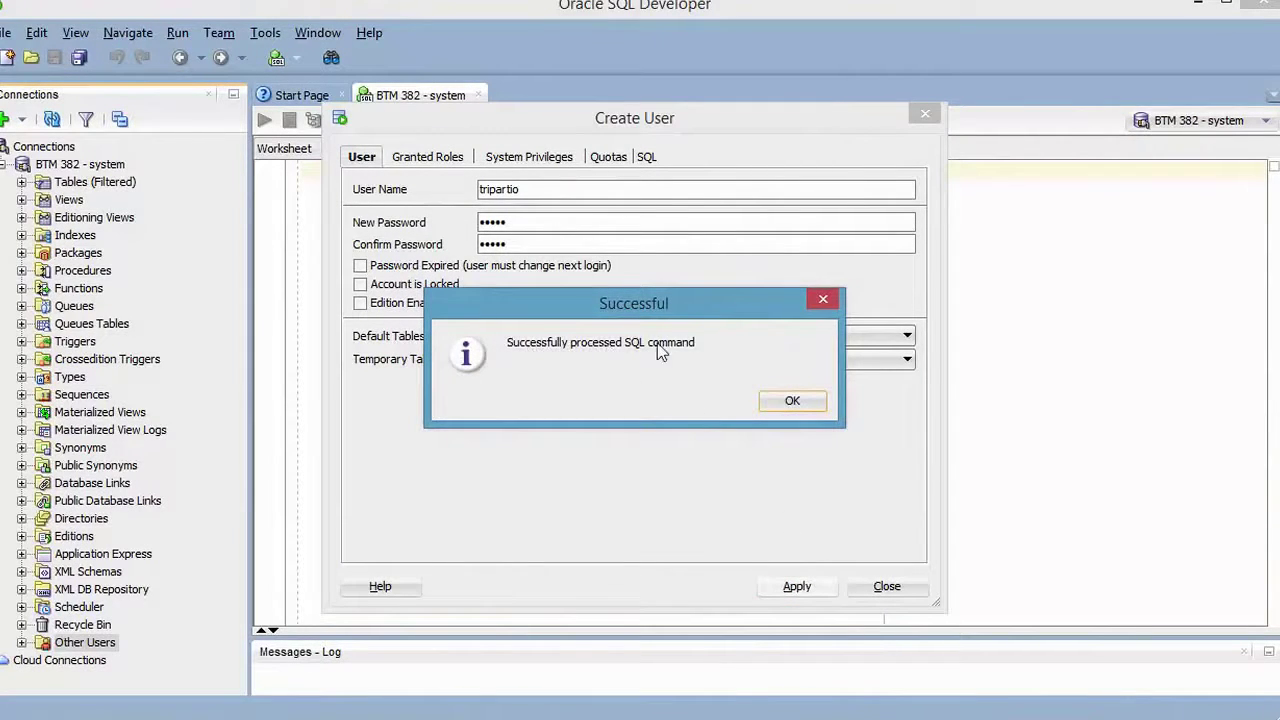
{"action": "left_click", "coordinate": [800, 401]}
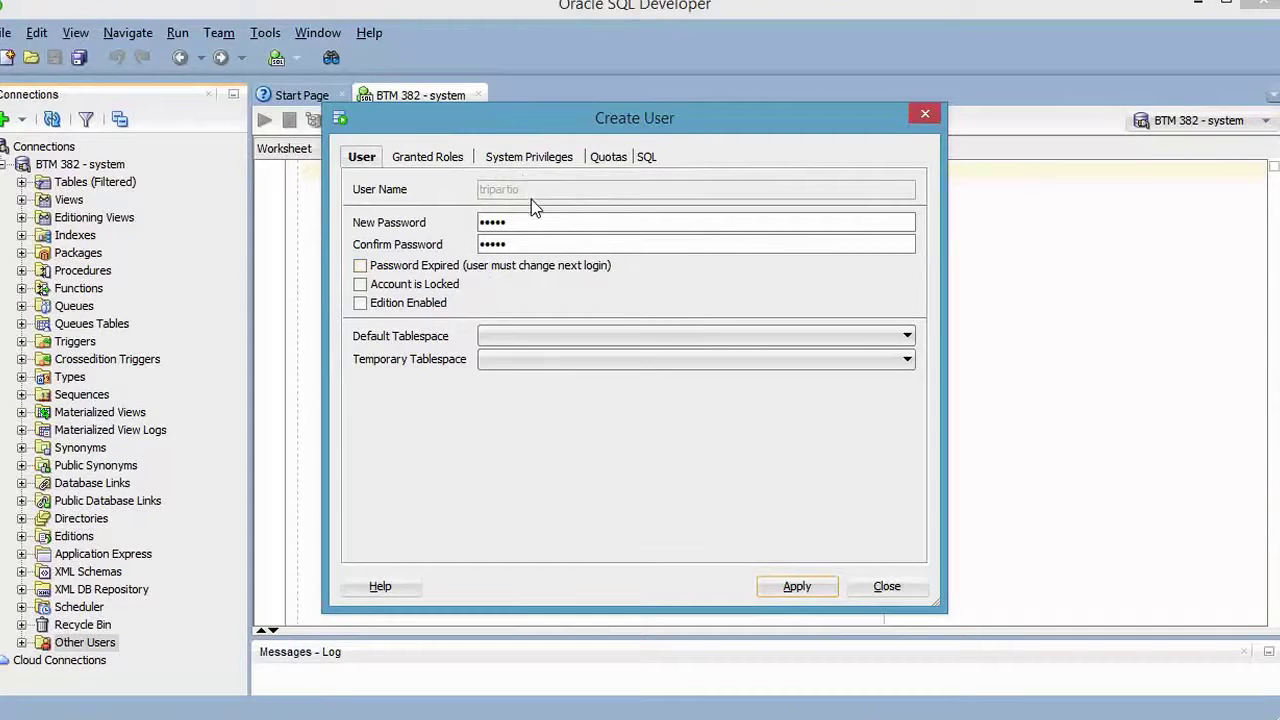
- Try to grant all roles to the new user from the user creation dialog, and close the dialog
{"action": "left_click", "coordinate": [434, 162]}
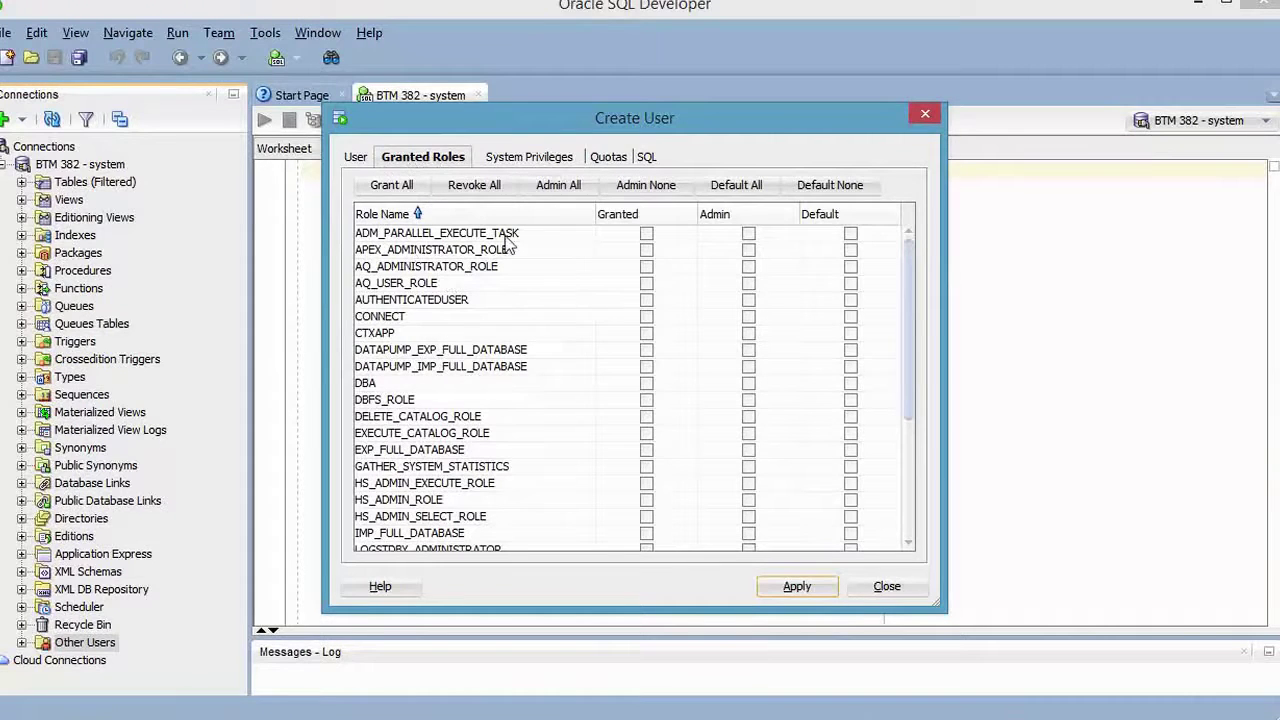
{"action": "left_click", "coordinate": [405, 194]}
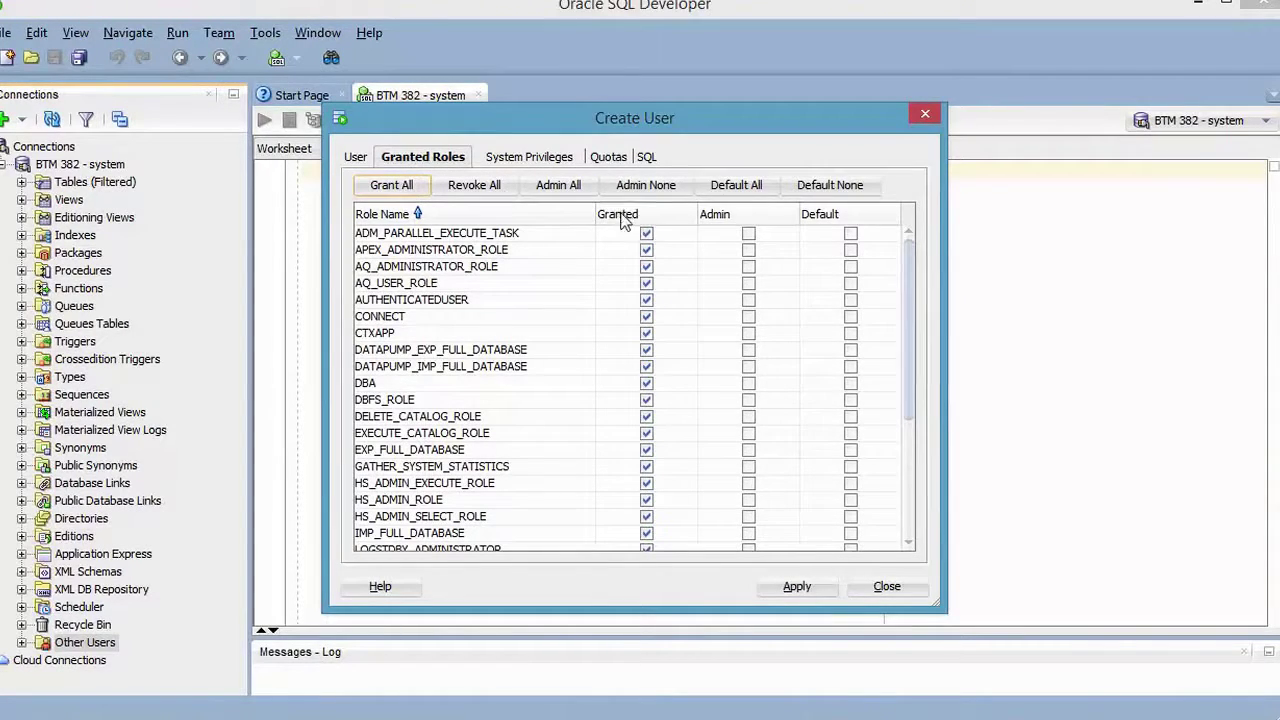
{"action": "left_click", "coordinate": [797, 588]}
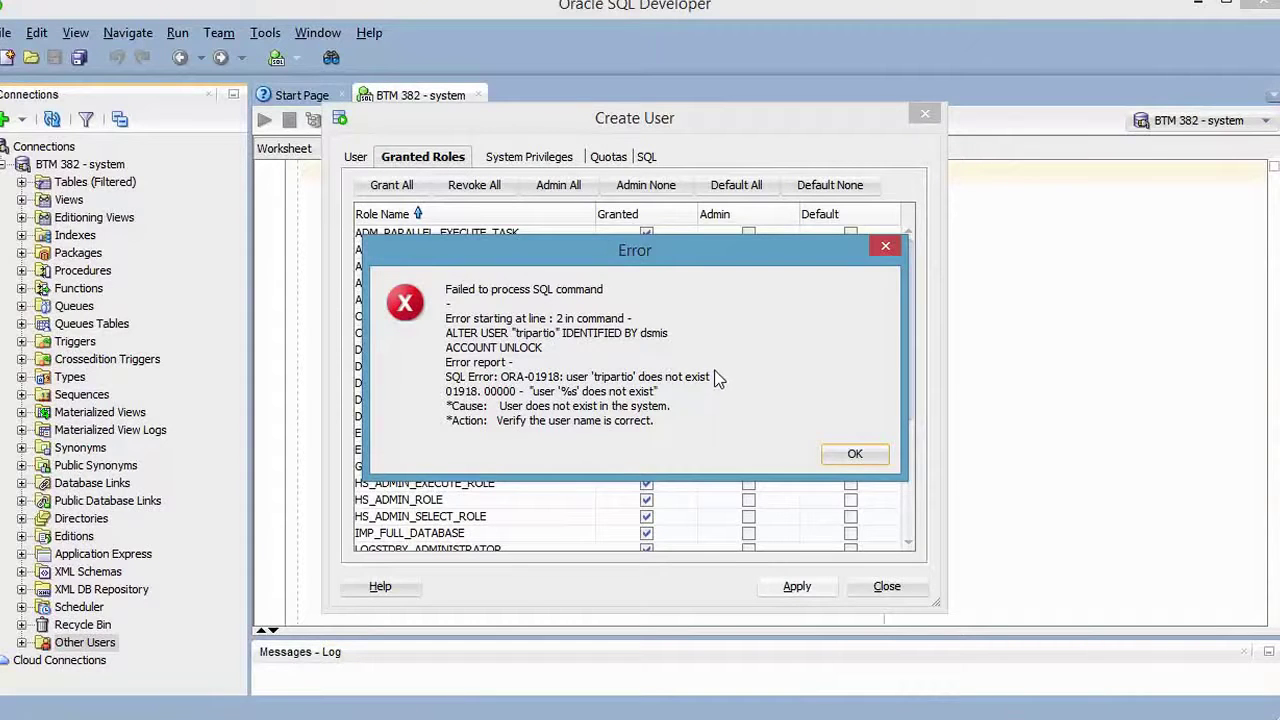
{"action": "left_click", "coordinate": [855, 455]}
{"action": "left_click", "coordinate": [855, 455]}
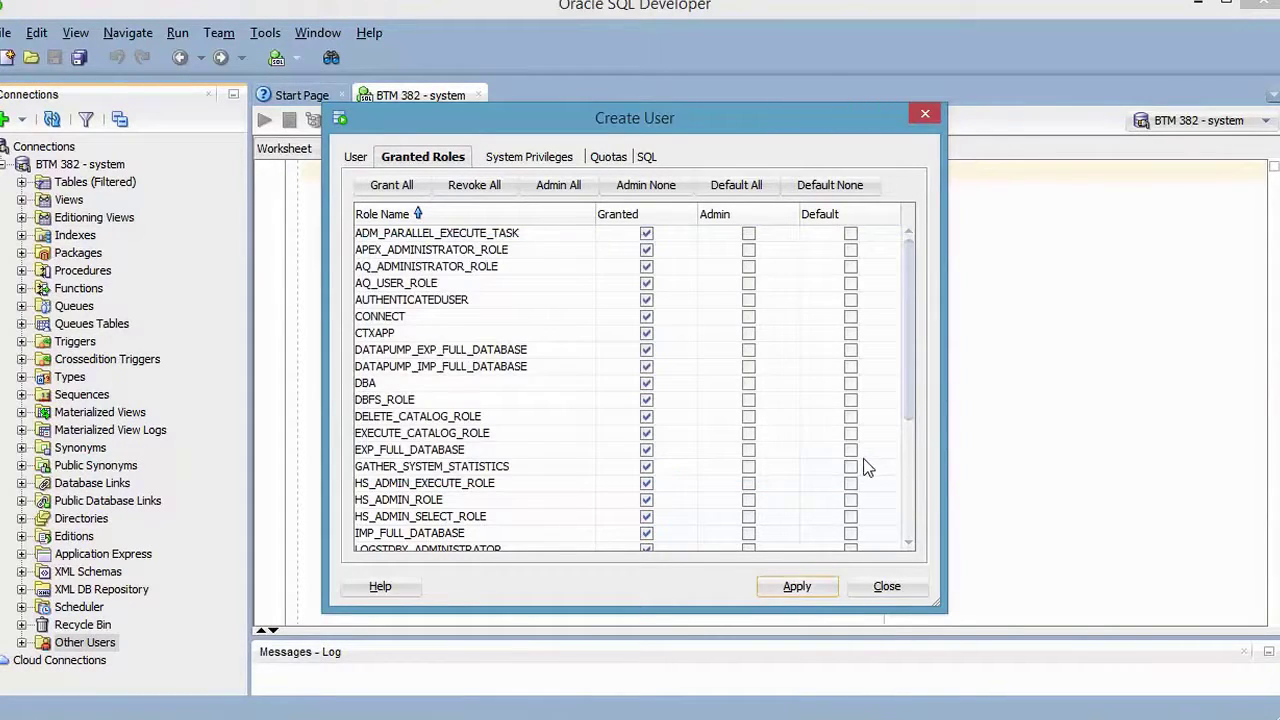
{"action": "left_click", "coordinate": [887, 587]}
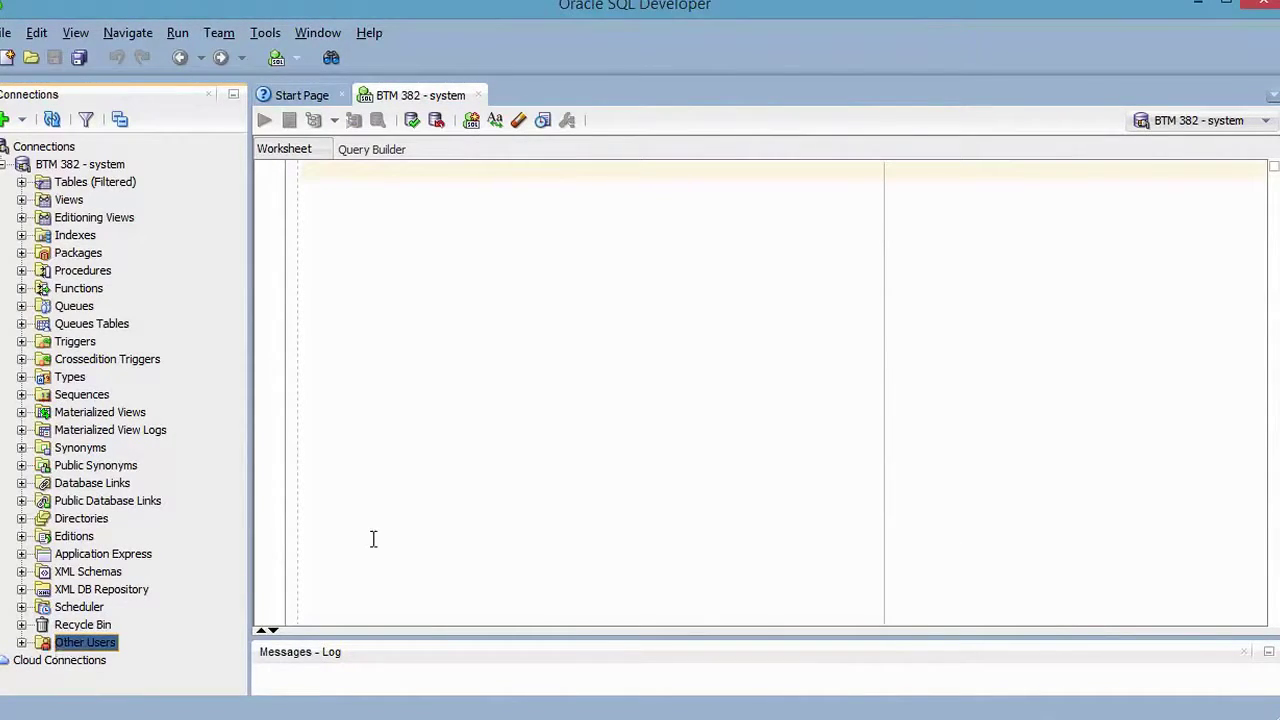
- Edit the user TRIPARTIO in Other Users and grant it all roles
{"action": "left_click", "coordinate": [21, 643]}
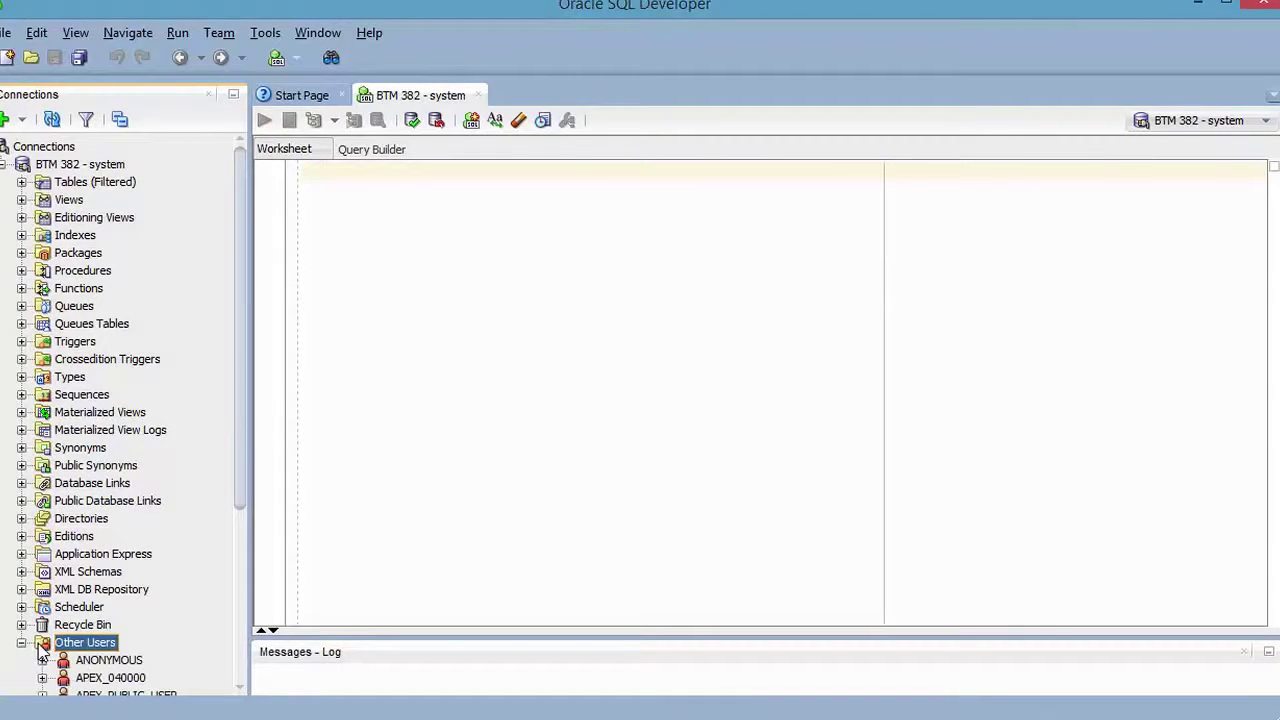
{"action": "left_click_drag", "start_coordinate": [235, 506], "coordinate": [231, 686]}
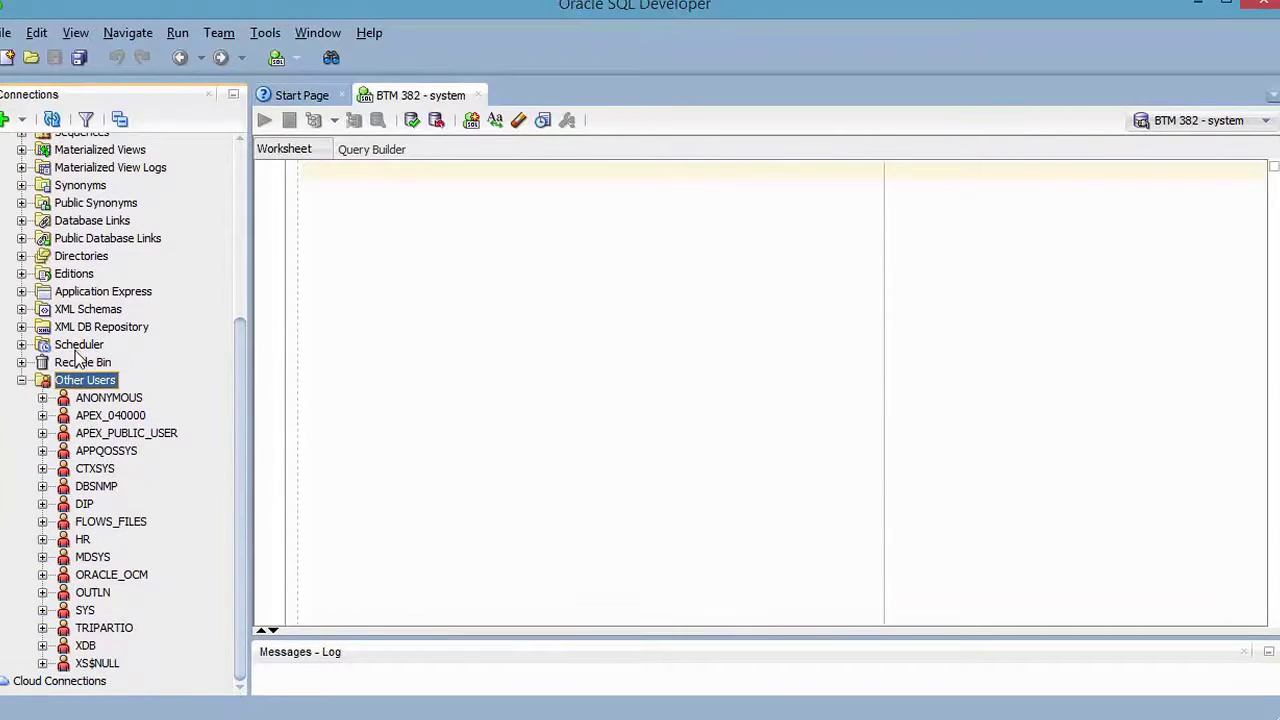
{"action": "left_click", "coordinate": [84, 628]}
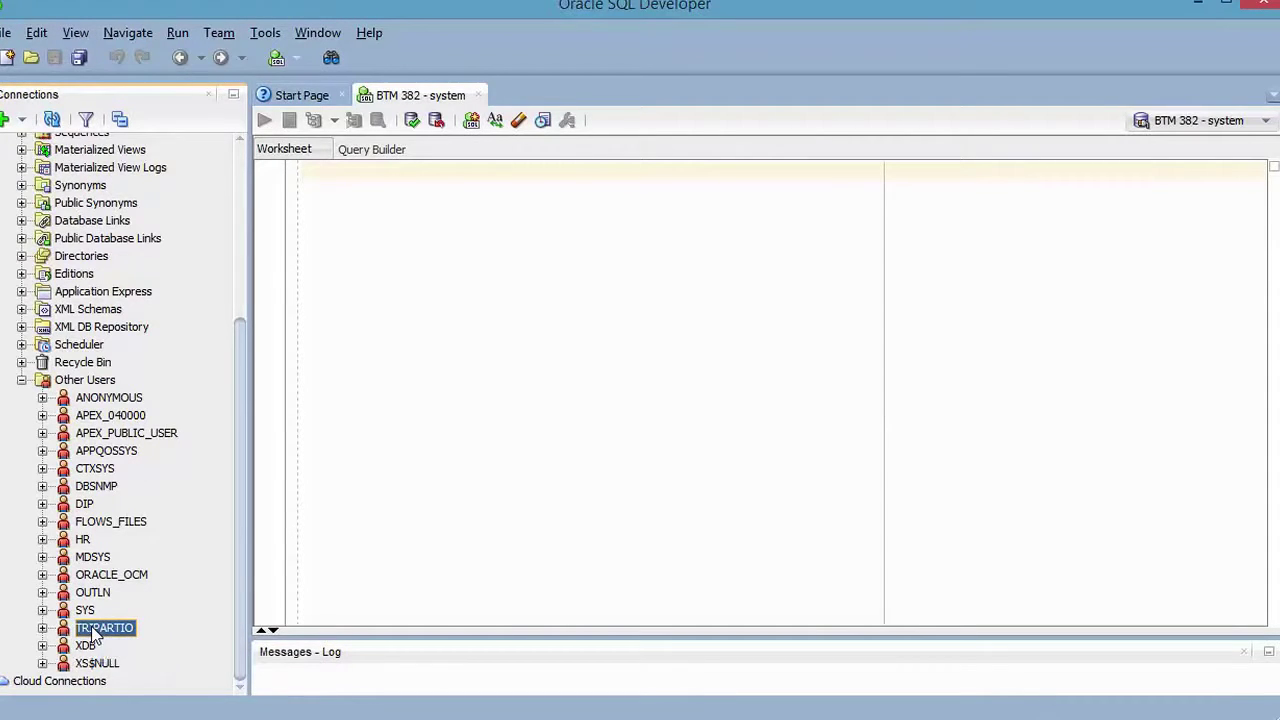
{"action": "right_click", "coordinate": [95, 632]}
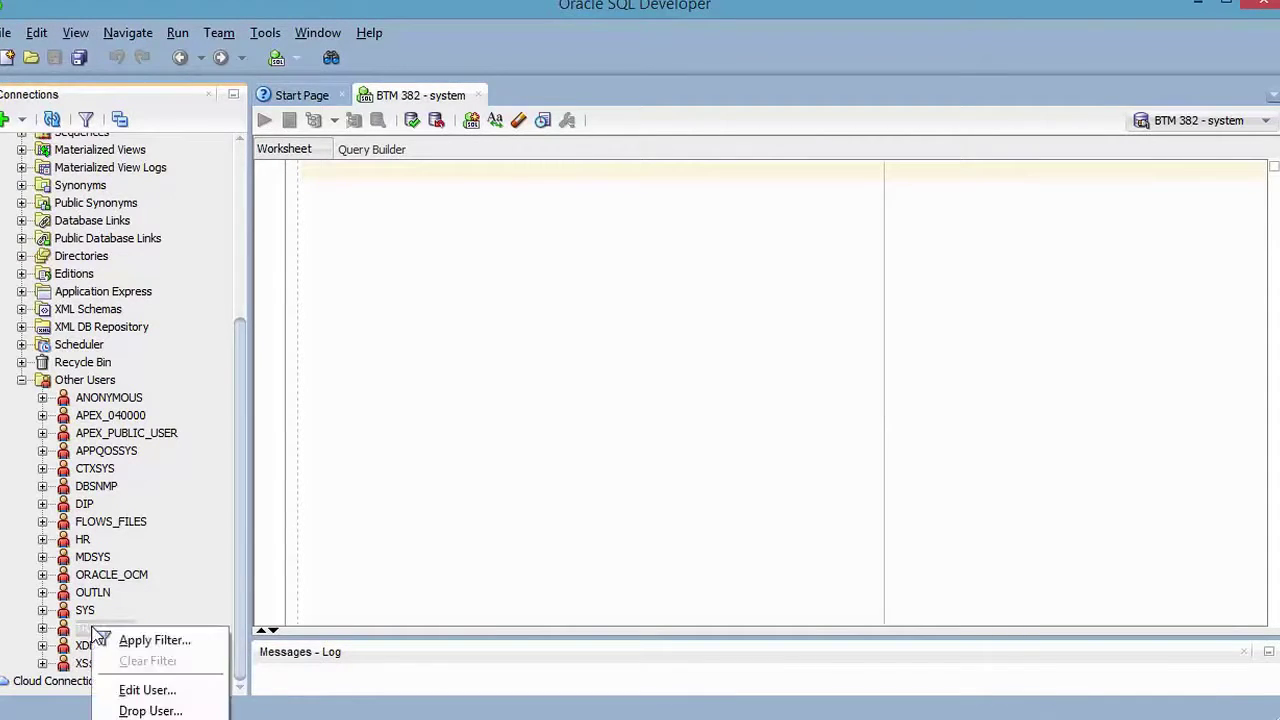
{"action": "left_click", "coordinate": [147, 690]}
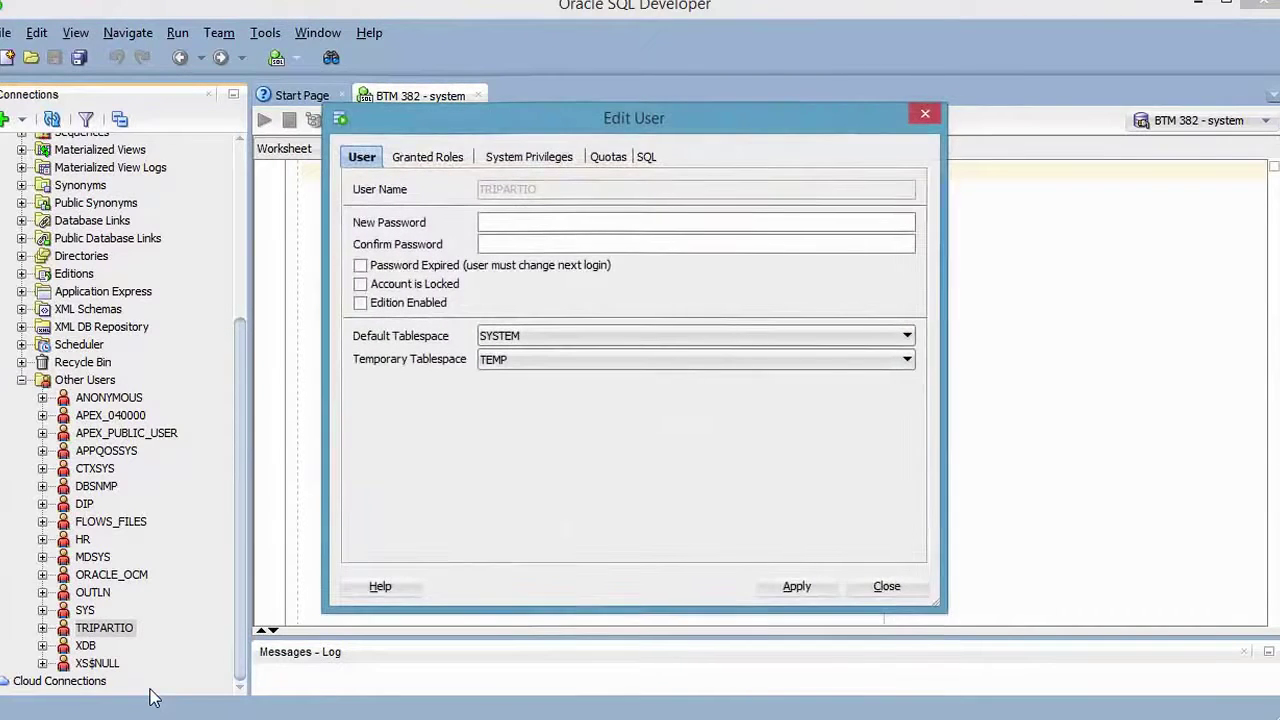
{"action": "left_click", "coordinate": [435, 163]}
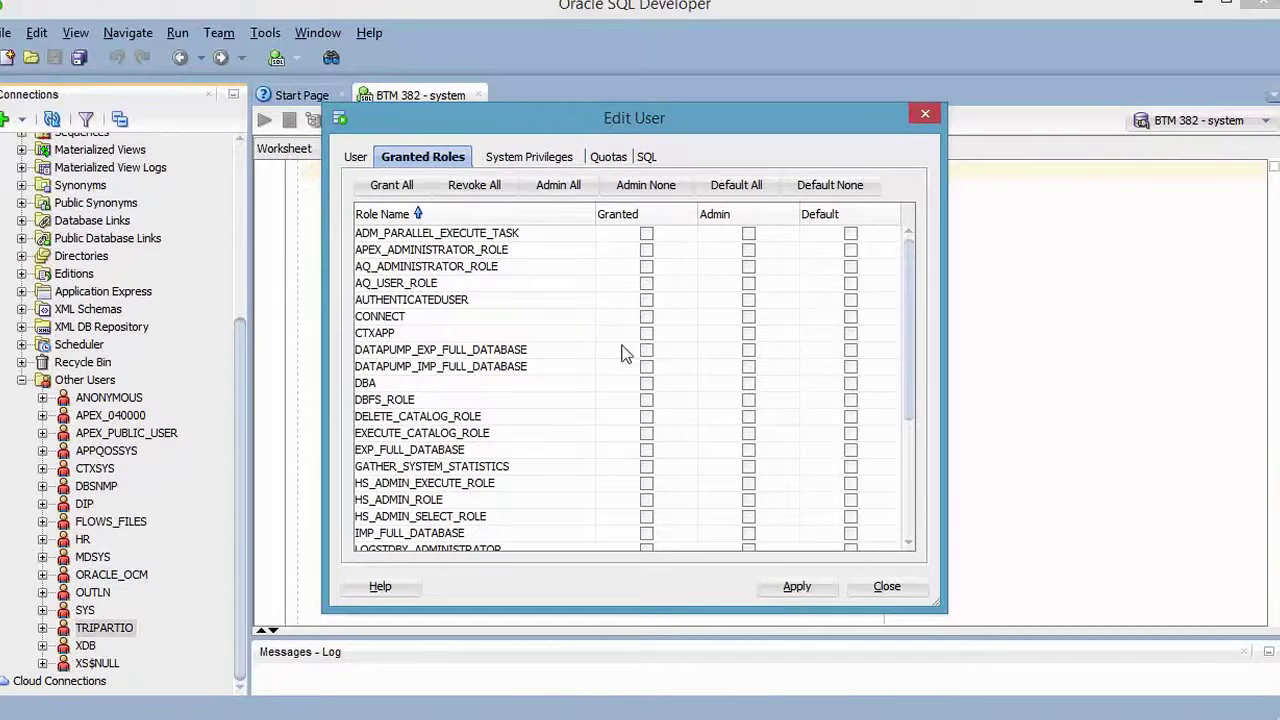
{"action": "left_click", "coordinate": [393, 188]}
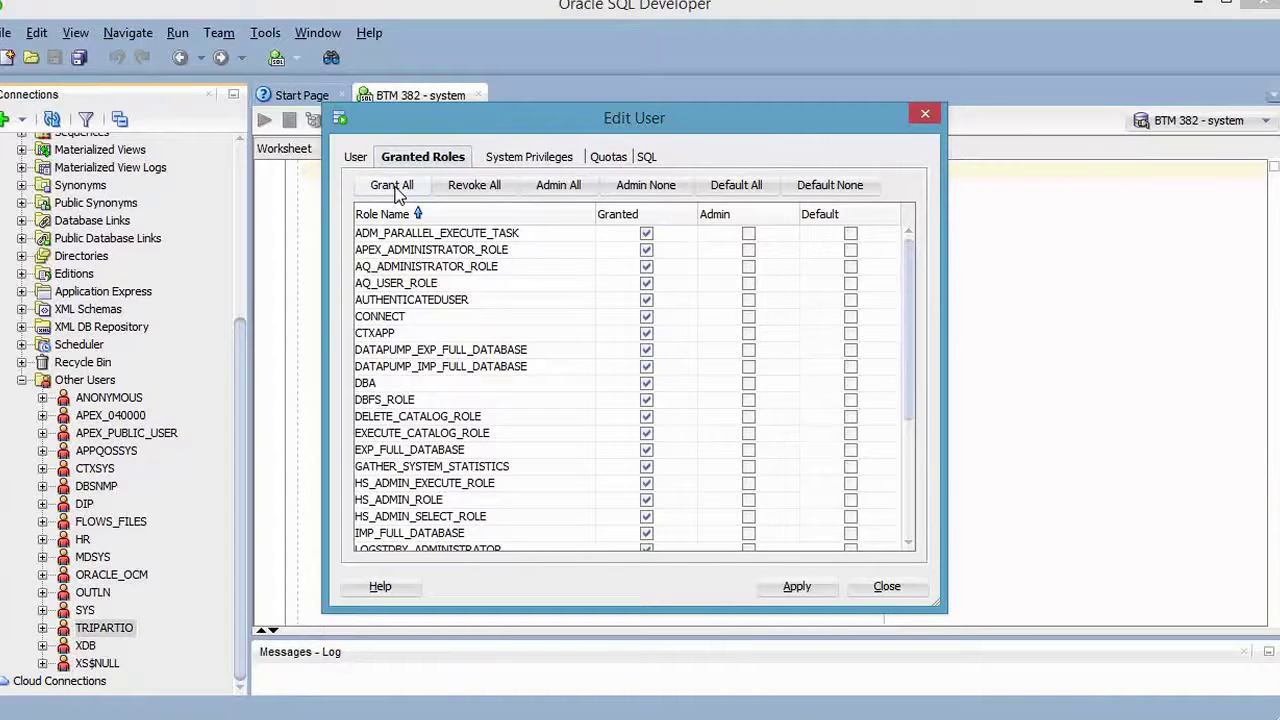
{"action": "left_click", "coordinate": [808, 588]}
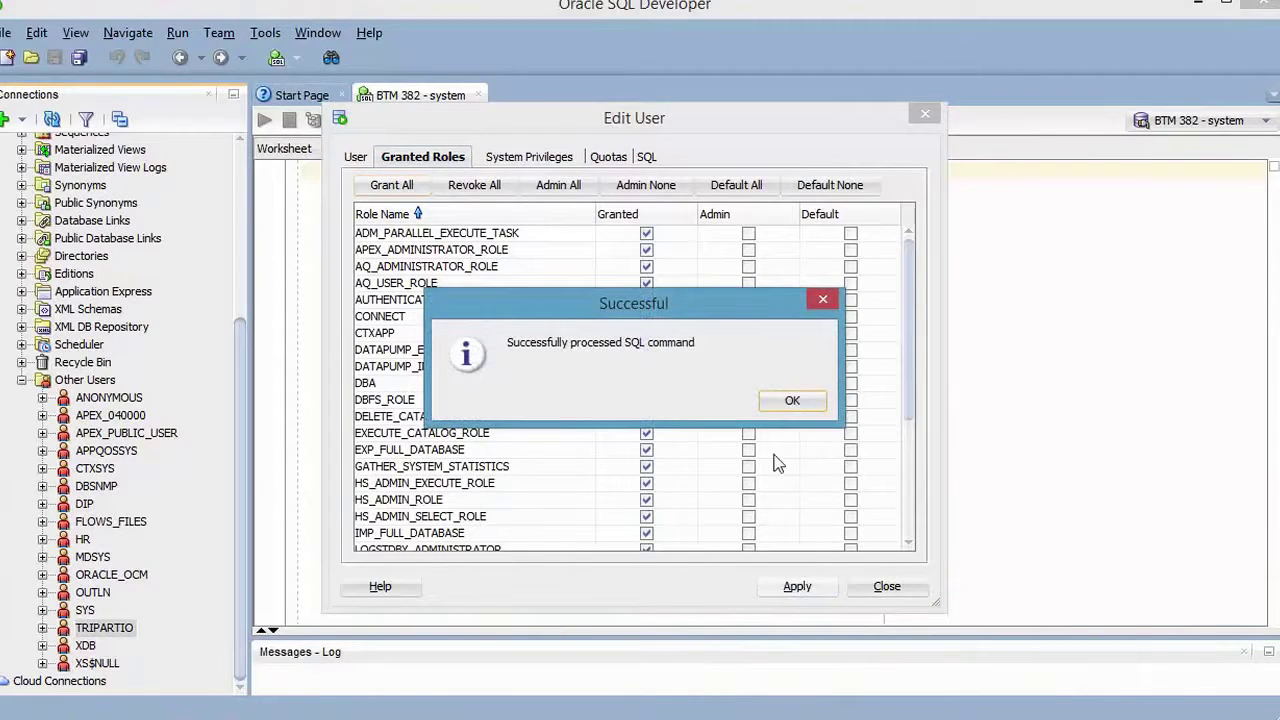
{"action": "left_click", "coordinate": [793, 404]}
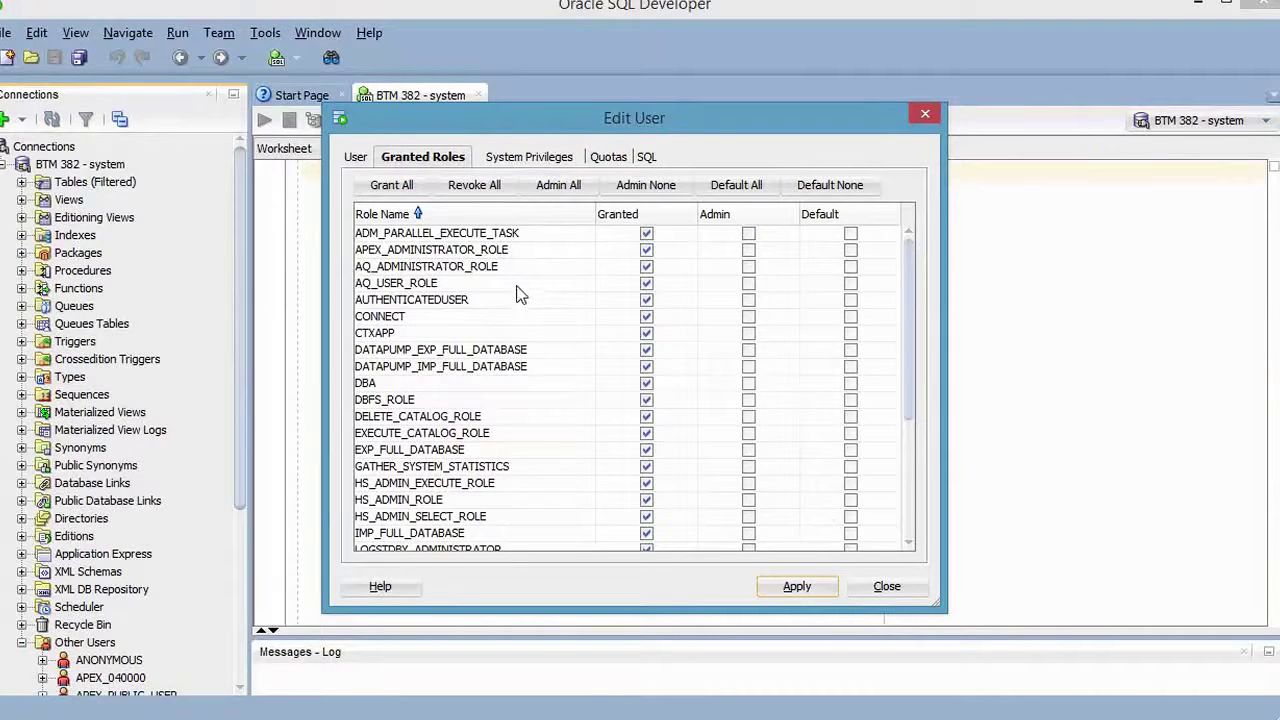
- Try to grant all system privileges to TRIPARTIO, and close the user editor
{"action": "left_click", "coordinate": [505, 160]}
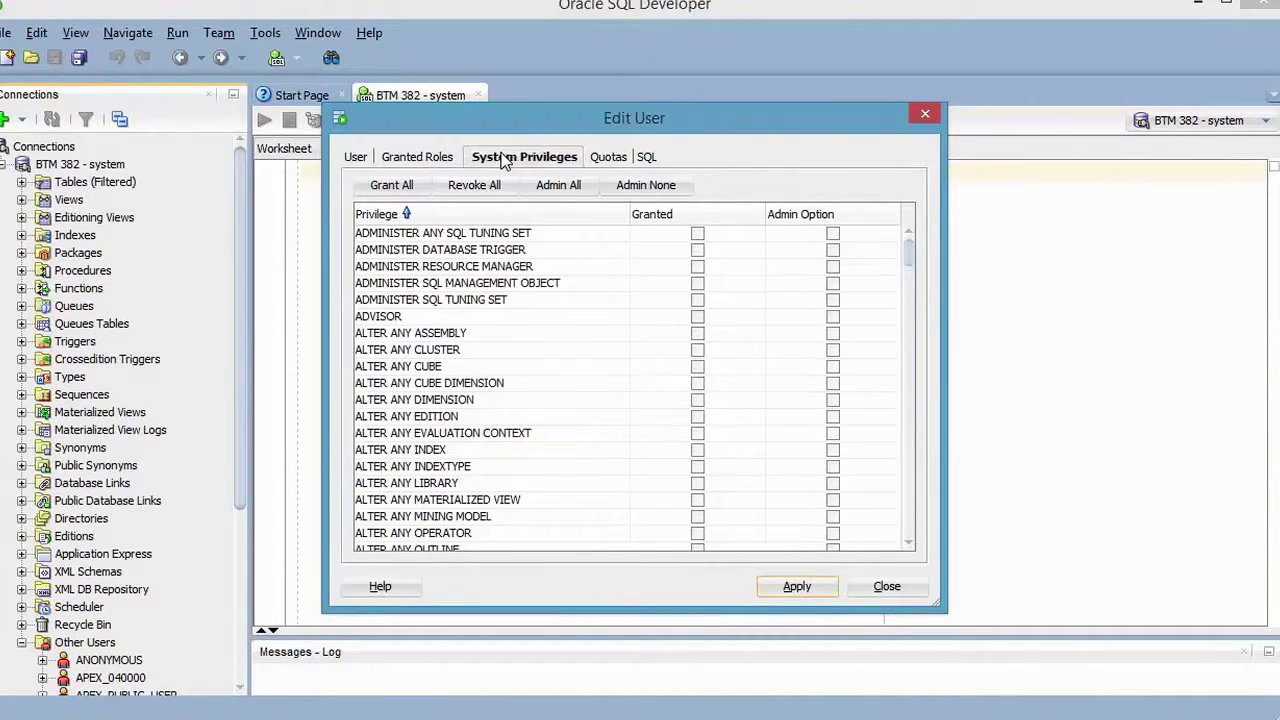
{"action": "left_click", "coordinate": [403, 189]}
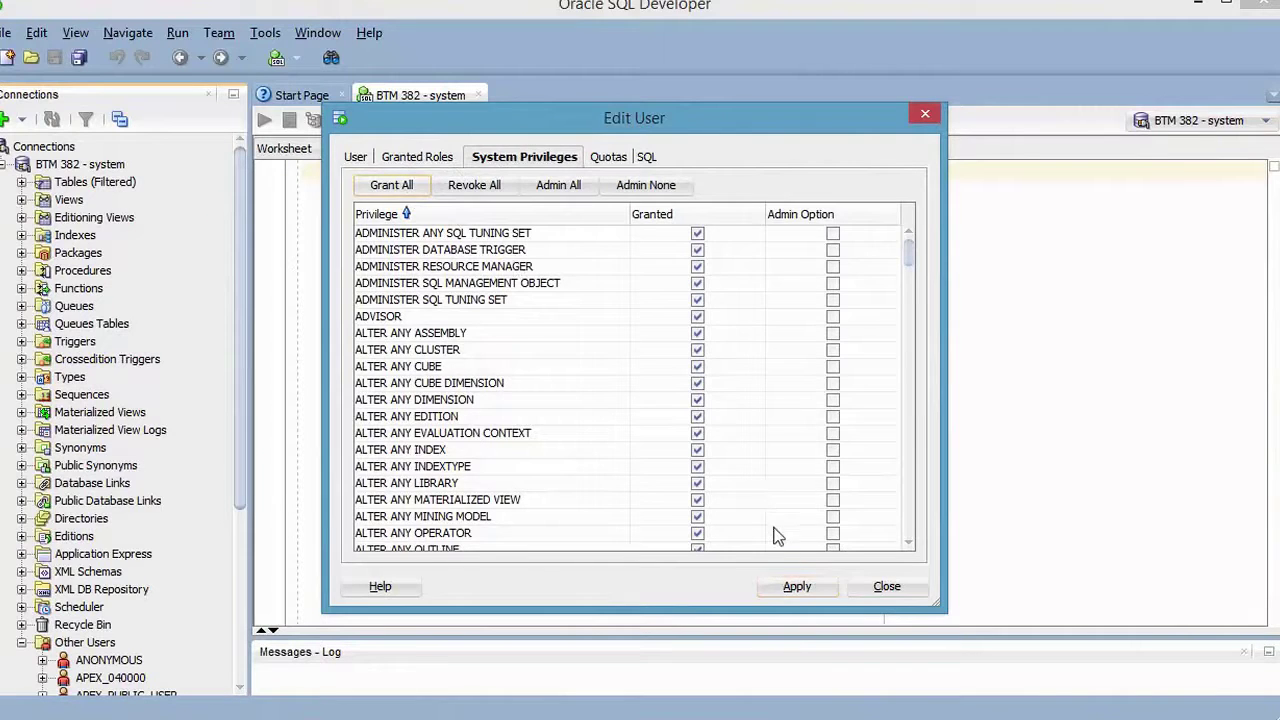
{"action": "left_click", "coordinate": [797, 586]}
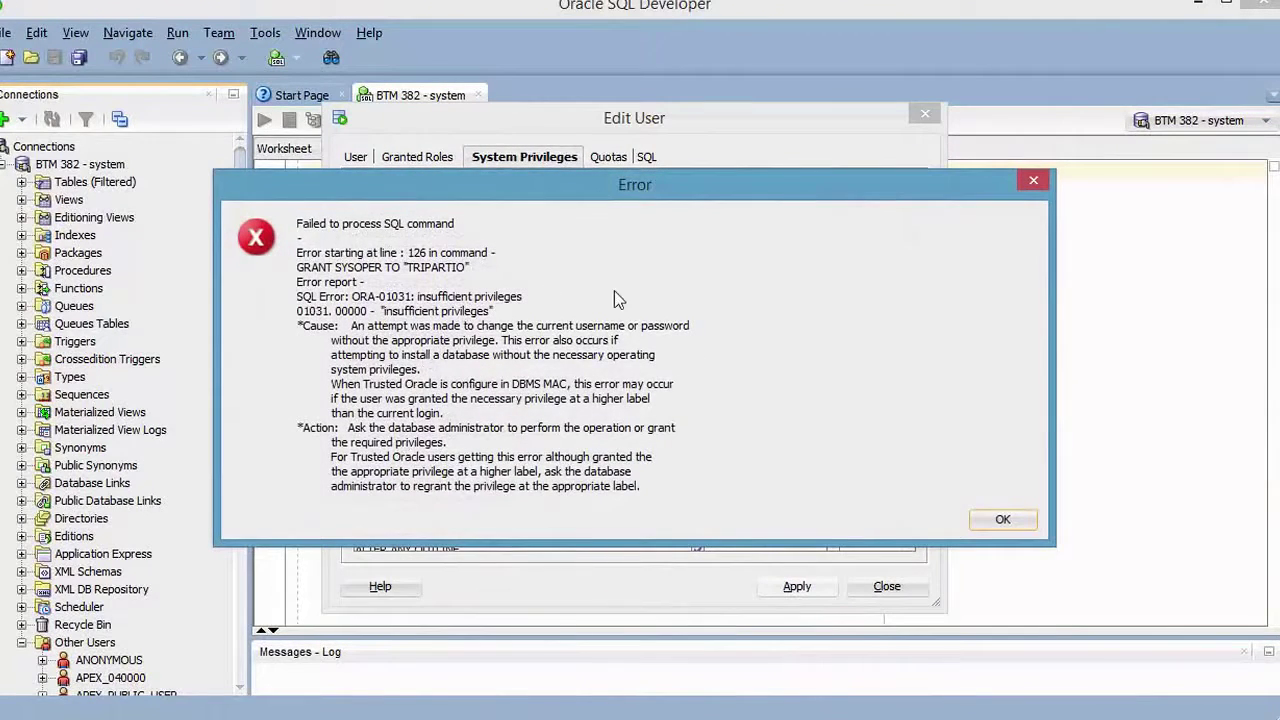
{"action": "left_click", "coordinate": [1005, 519]}
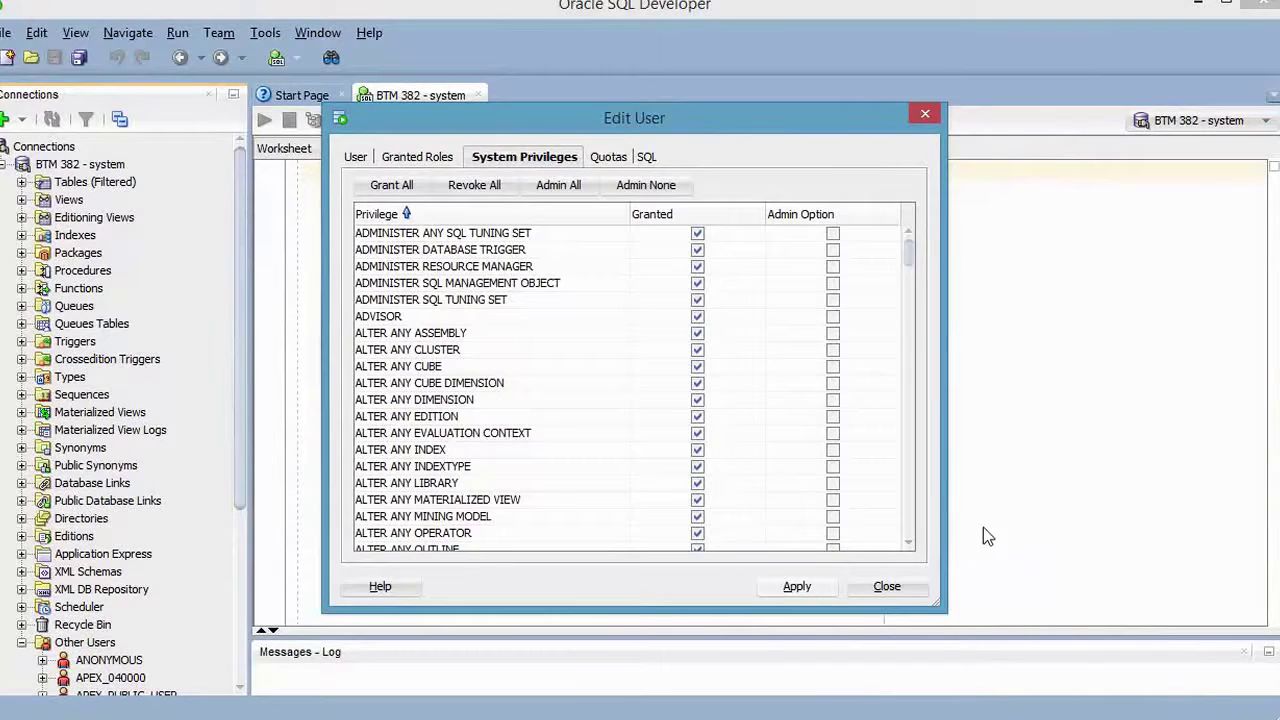
{"action": "left_click", "coordinate": [887, 587]}
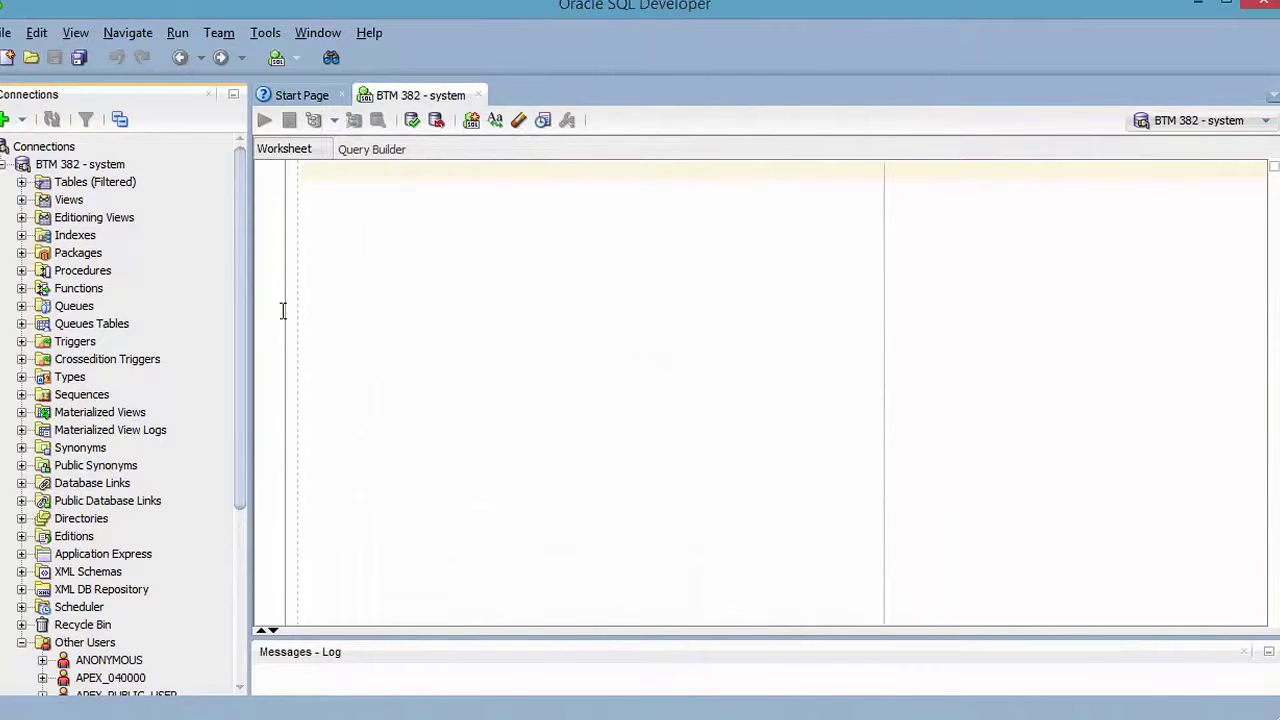
- Review the granted roles and system privileges of the user TRIPARTIO in the user editor, and close it without changes
{"action": "scroll", "coordinate": [241, 536], "scroll_direction": "down", "scroll_amount": 5}
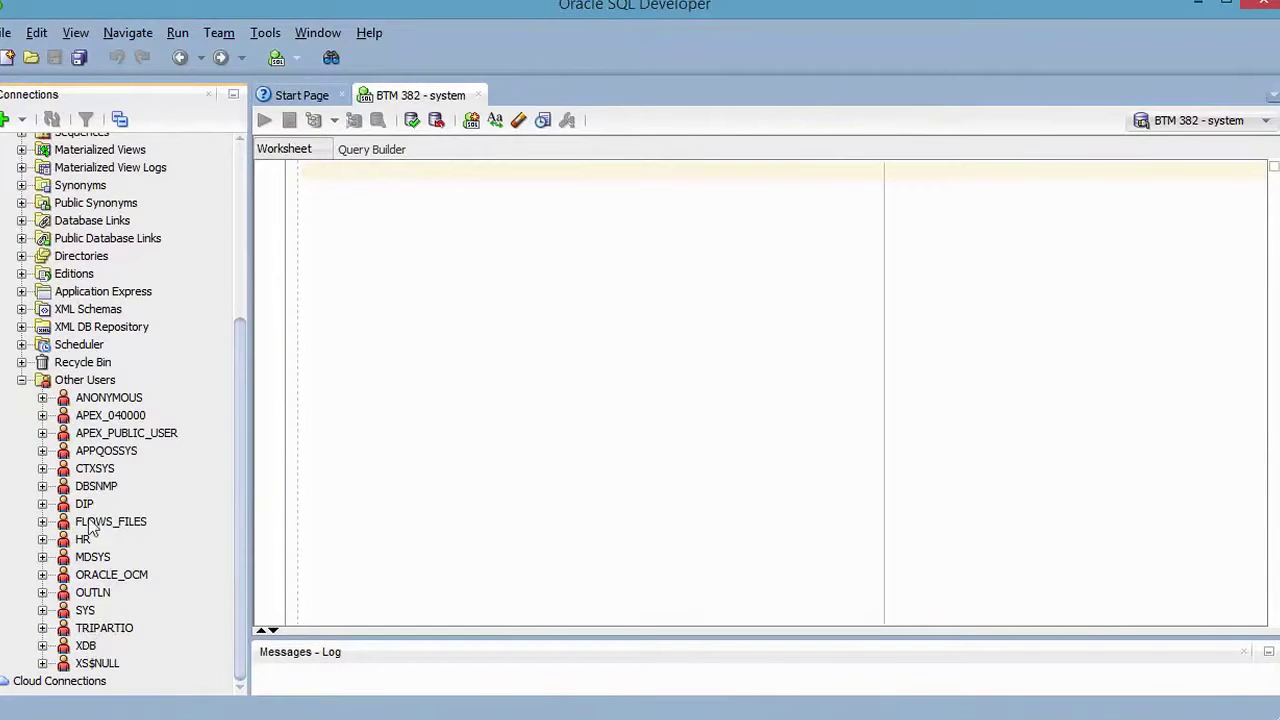
{"action": "right_click", "coordinate": [100, 630]}
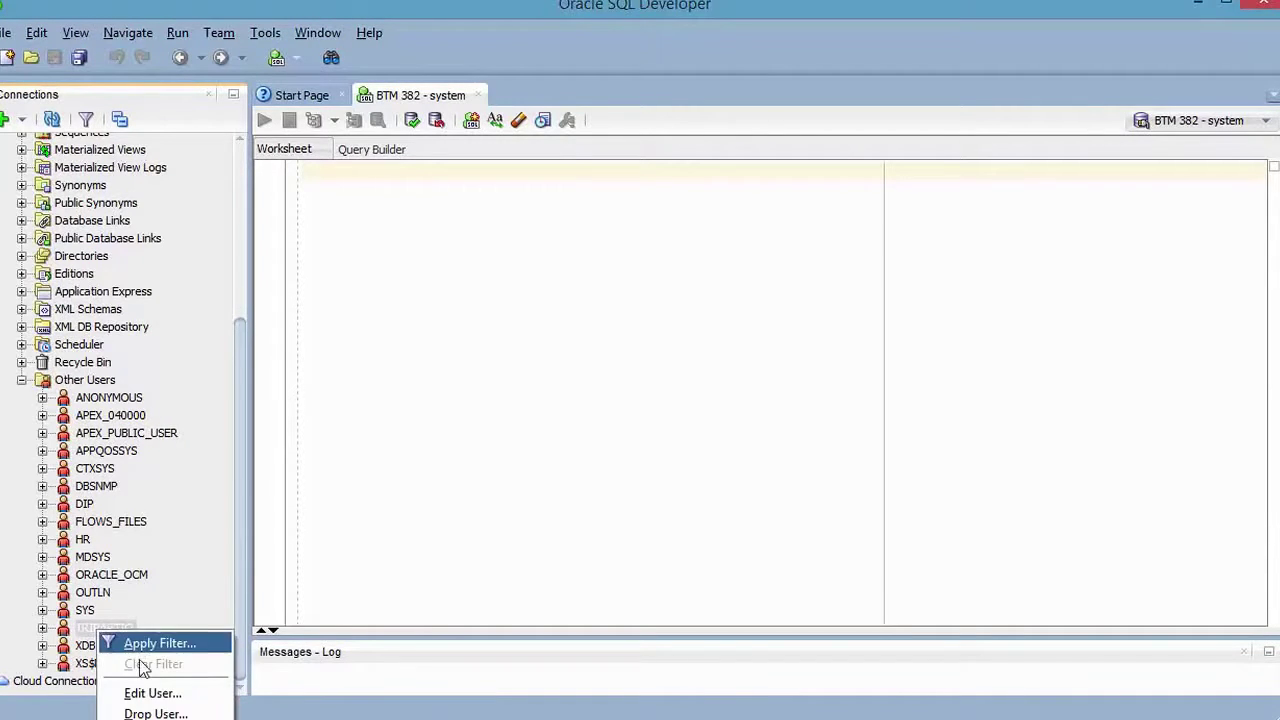
{"action": "left_click", "coordinate": [152, 695]}
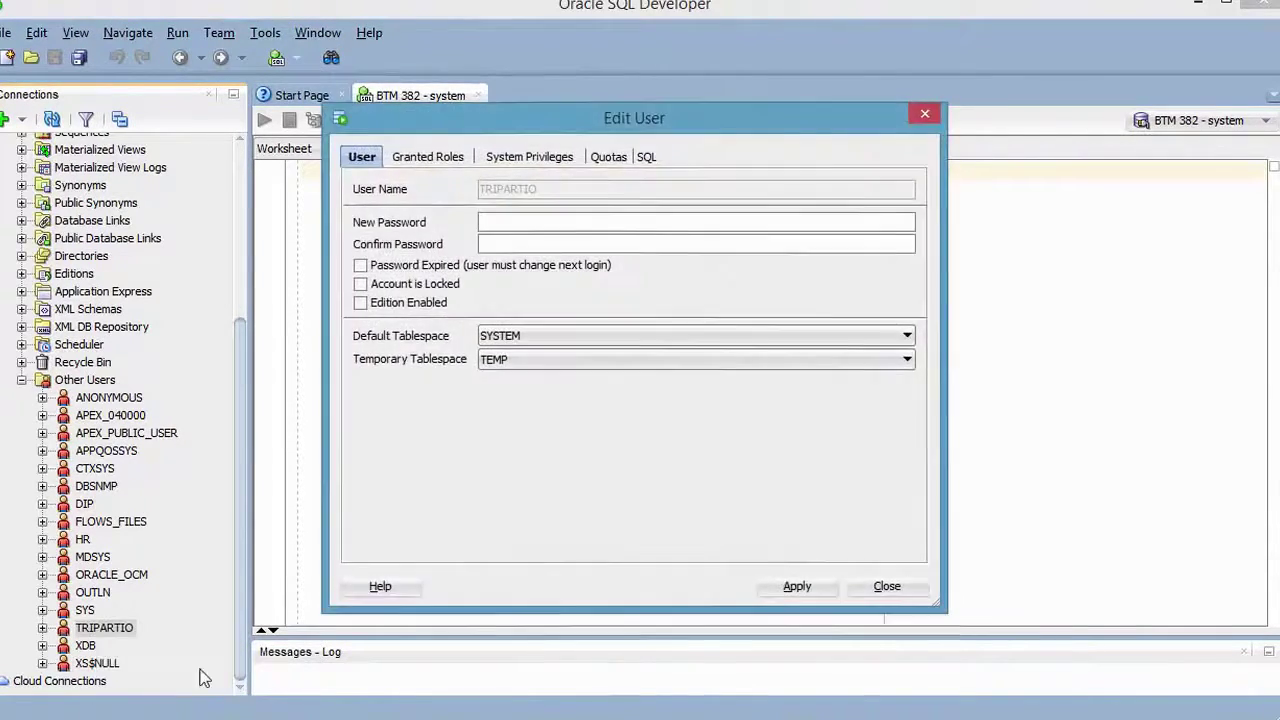
{"action": "left_click", "coordinate": [422, 163]}
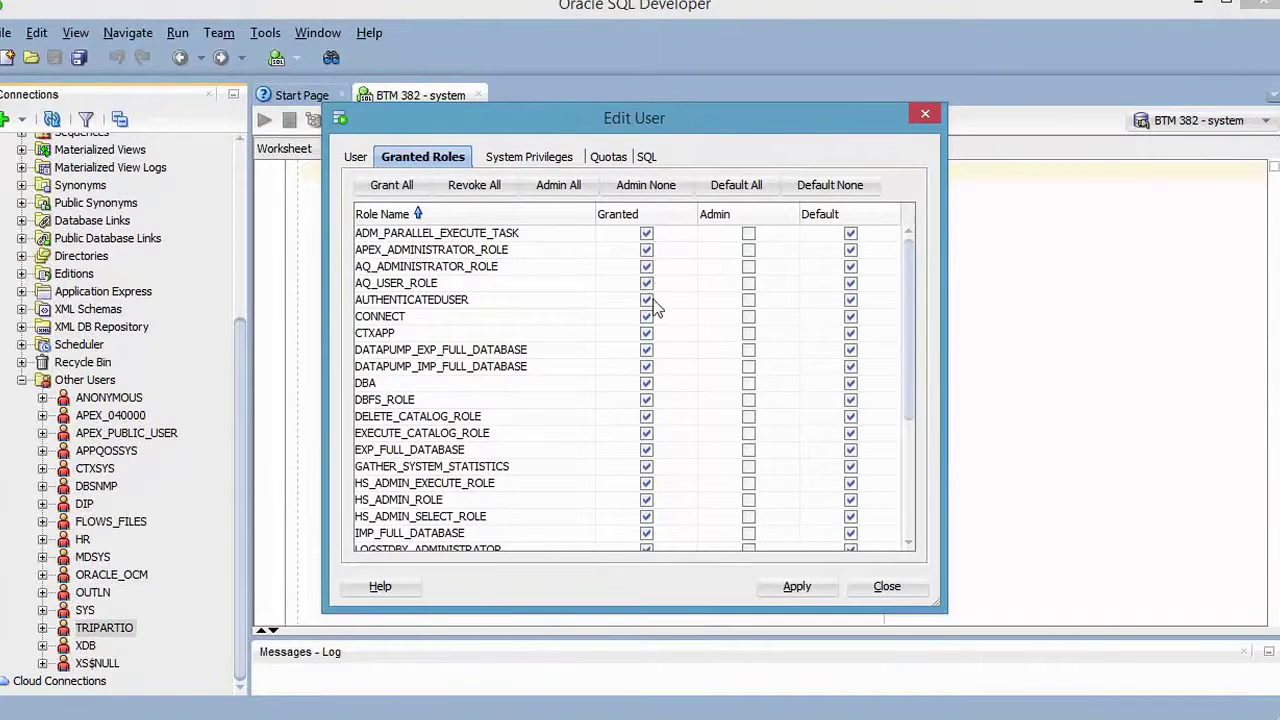
{"action": "left_click", "coordinate": [912, 459]}
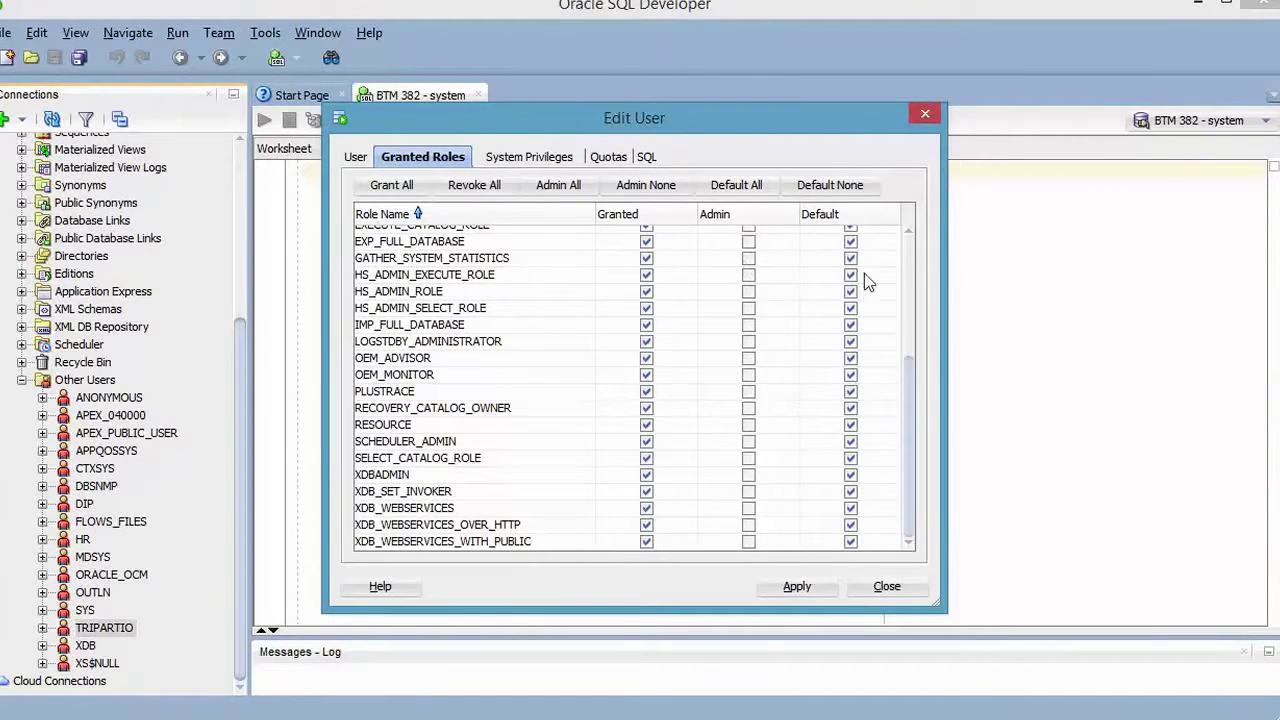
{"action": "left_click", "coordinate": [514, 160]}
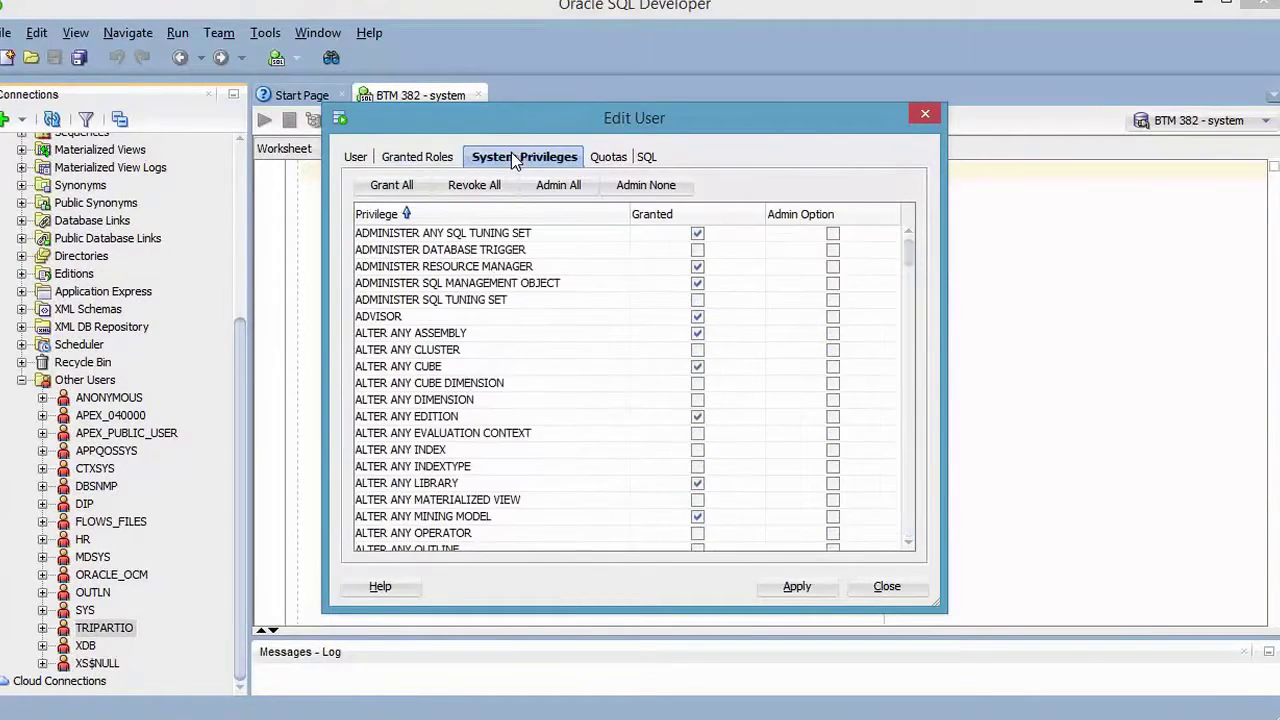
{"action": "left_click", "coordinate": [697, 315]}
{"action": "left_click_drag", "start_coordinate": [906, 262], "coordinate": [925, 232]}
{"action": "left_click", "coordinate": [903, 591]}
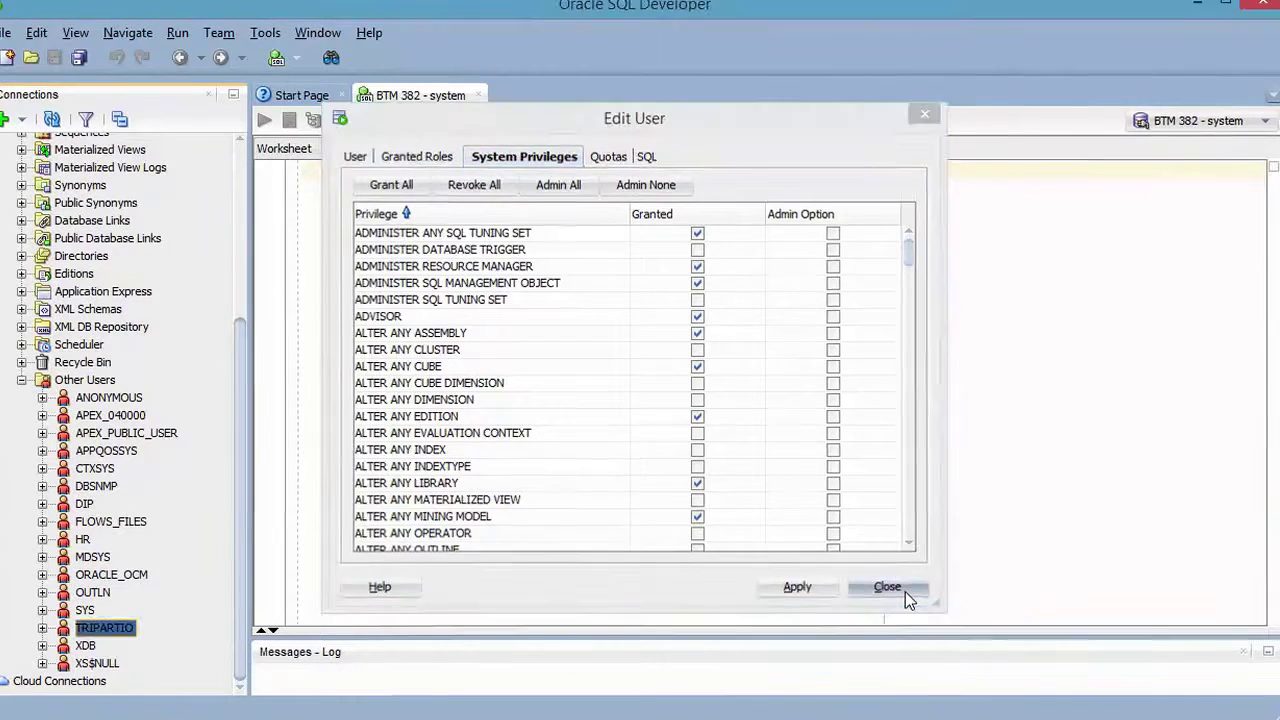
- Collapse Other Users and examine the filtered tables under the BTM 382 - system connection
{"action": "left_click", "coordinate": [21, 382]}
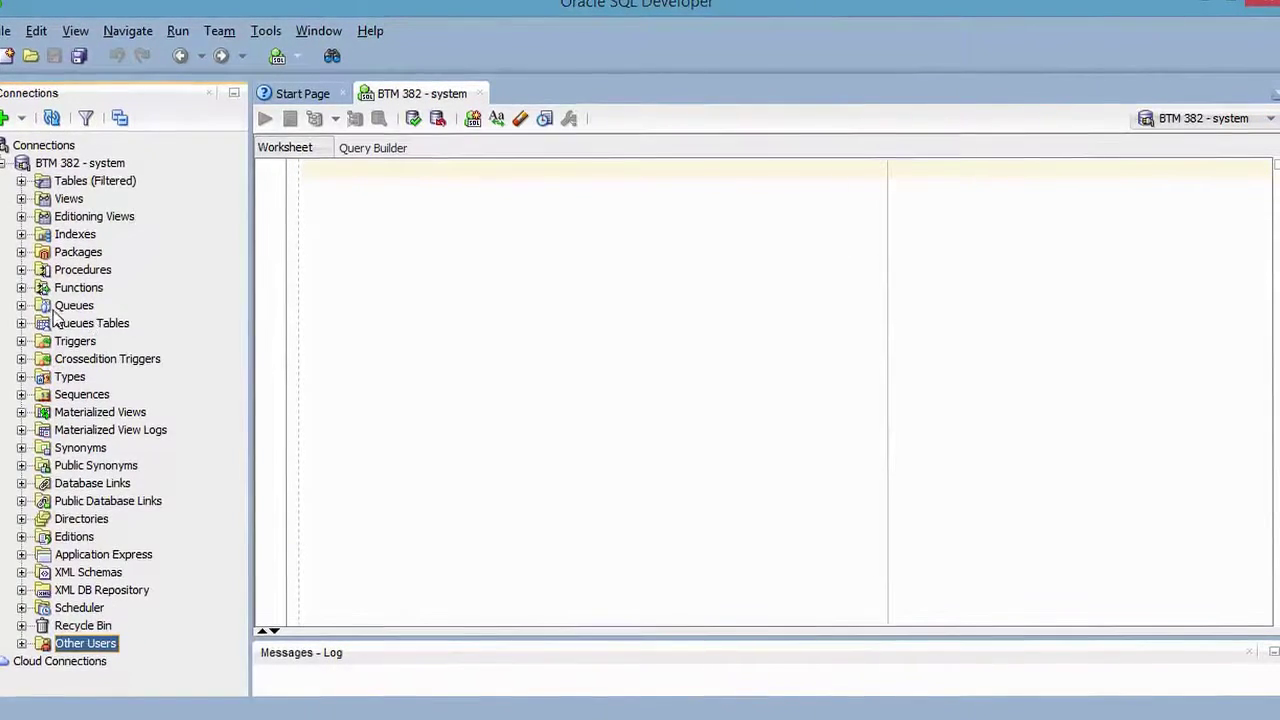
{"action": "left_click", "coordinate": [5, 162]}
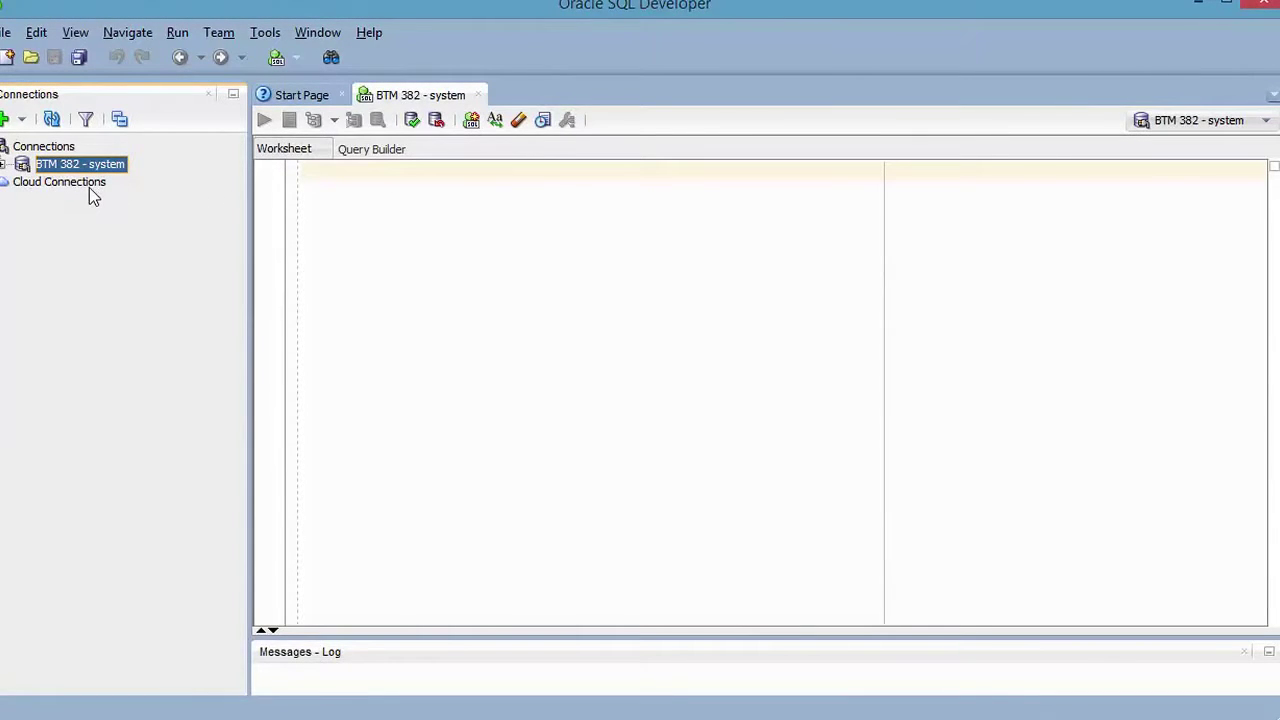
{"action": "left_click", "coordinate": [3, 166]}
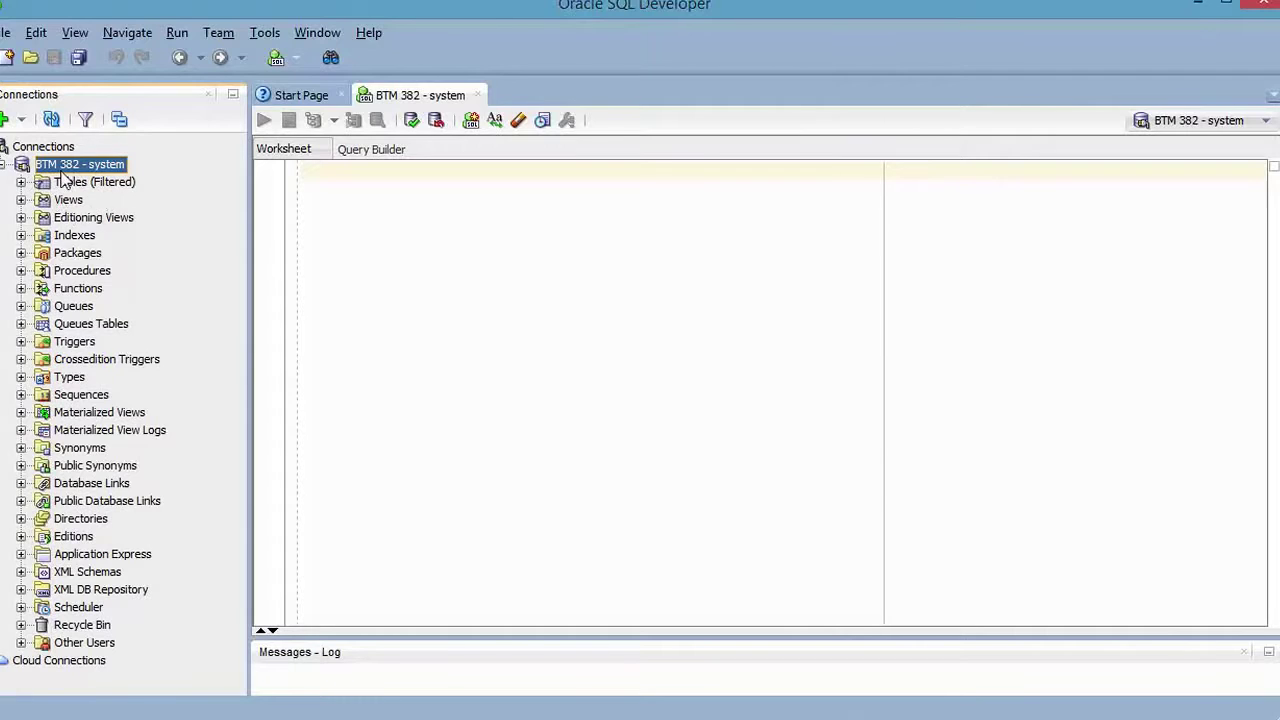
{"action": "left_click", "coordinate": [21, 182]}
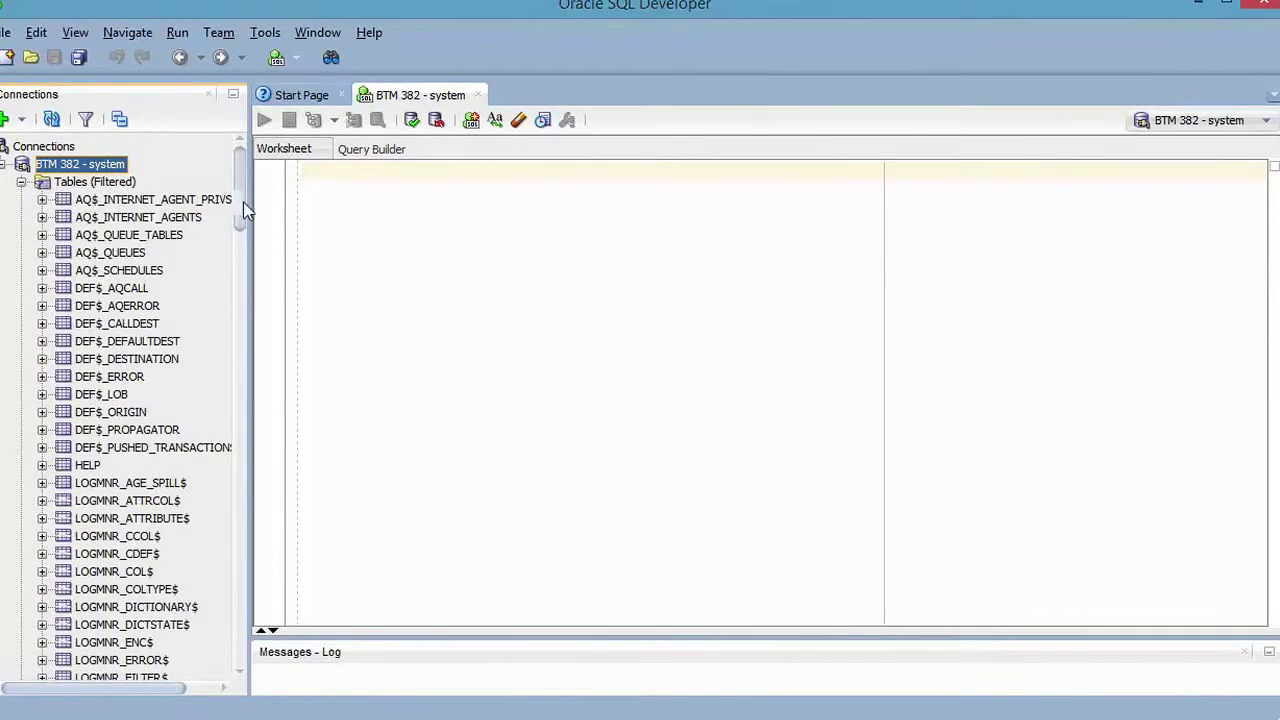
{"action": "mouse_move", "coordinate": [237, 180]}
{"action": "left_mouse_down"}
{"action": "mouse_move", "coordinate": [251, 398]}
{"action": "mouse_move", "coordinate": [283, 510]}
{"action": "mouse_move", "coordinate": [289, 606]}
{"action": "mouse_move", "coordinate": [300, 560]}
{"action": "mouse_move", "coordinate": [283, 331]}
{"action": "mouse_move", "coordinate": [245, 175]}
{"action": "left_mouse_up"}
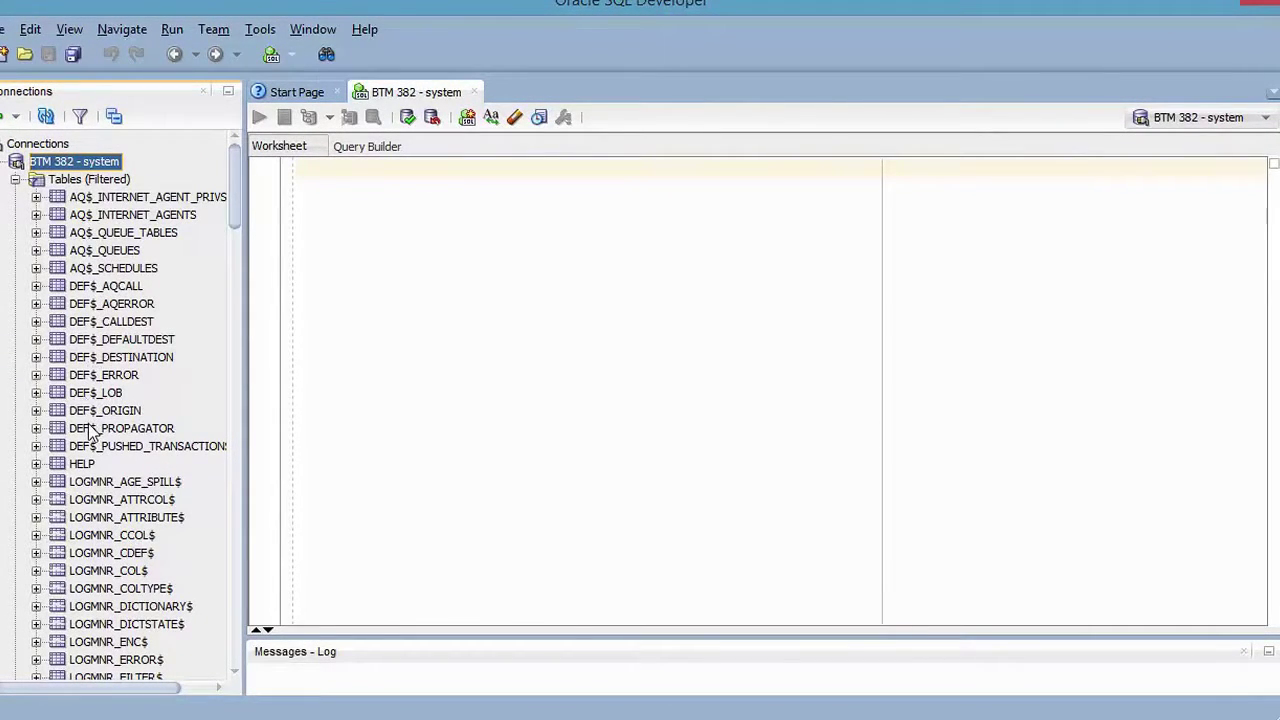
{"action": "left_click", "coordinate": [16, 181]}
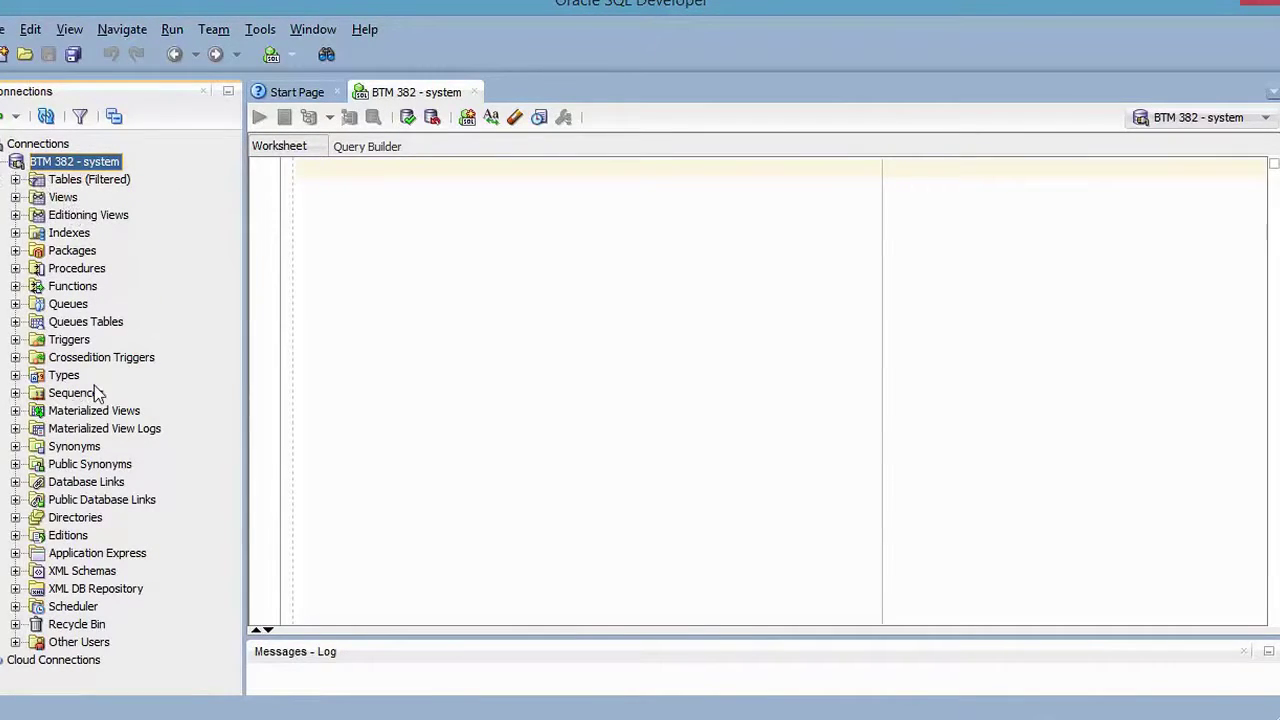
{"action": "left_click", "coordinate": [16, 179]}
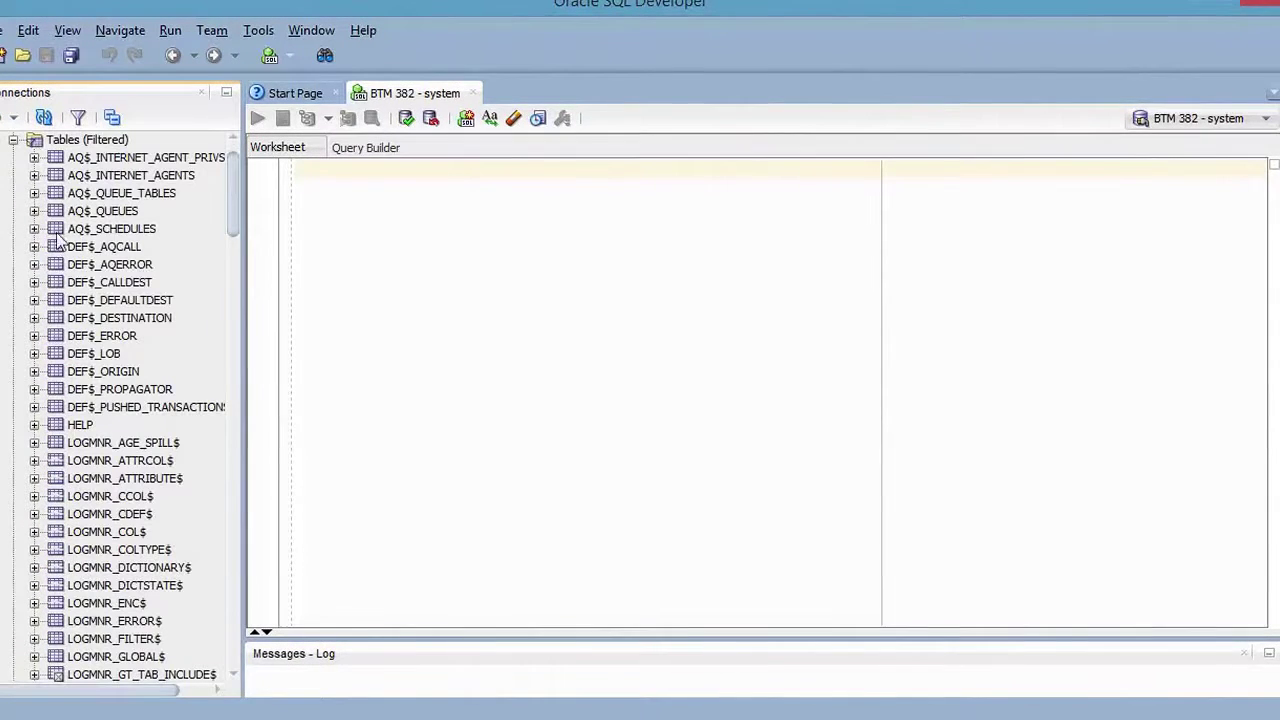
{"action": "scroll", "coordinate": [57, 248], "scroll_direction": "up", "scroll_amount": 1}
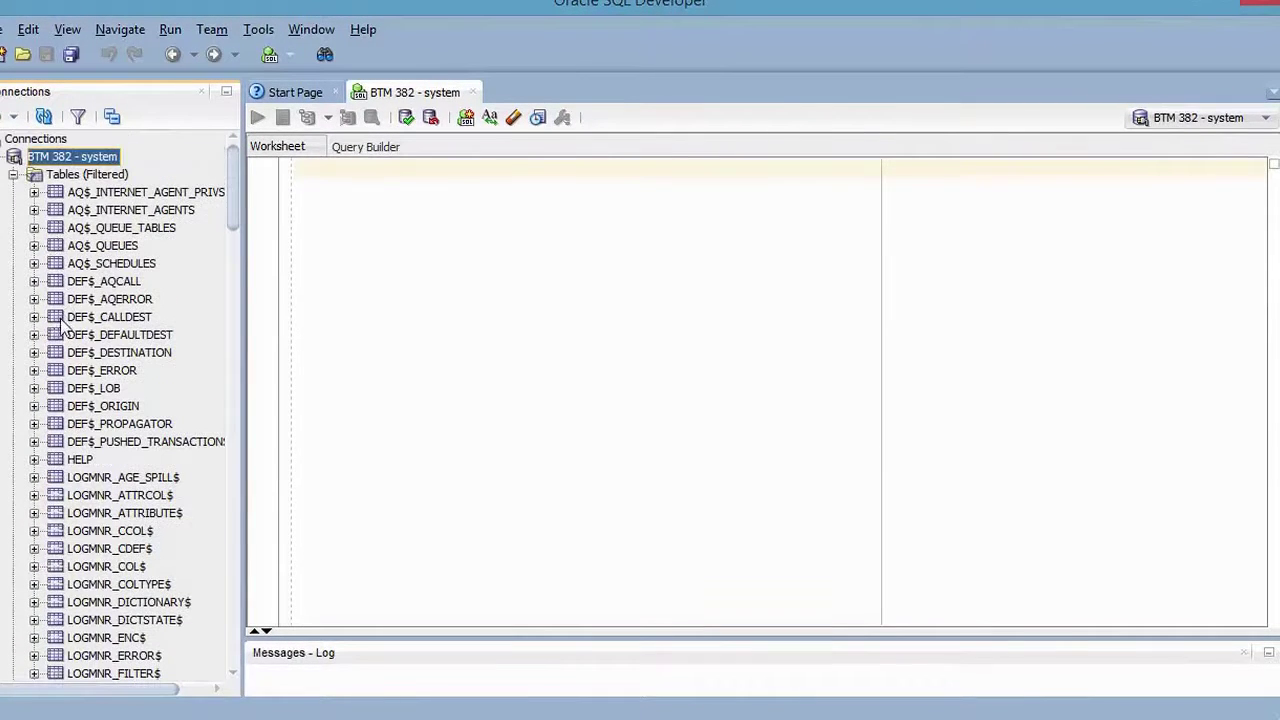
- Start a new database connection and name it "BTM 382"
{"action": "left_click", "coordinate": [15, 118]}
{"action": "left_click", "coordinate": [45, 146]}
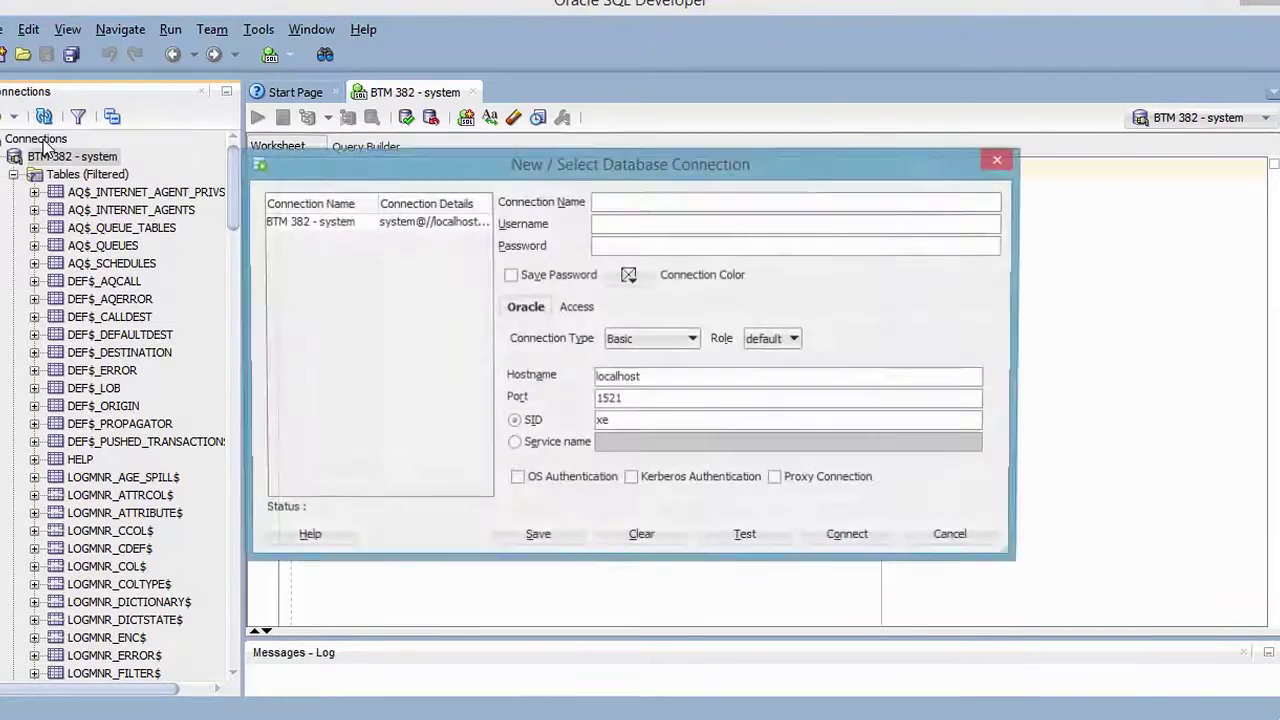
{"action": "left_click", "coordinate": [625, 203]}
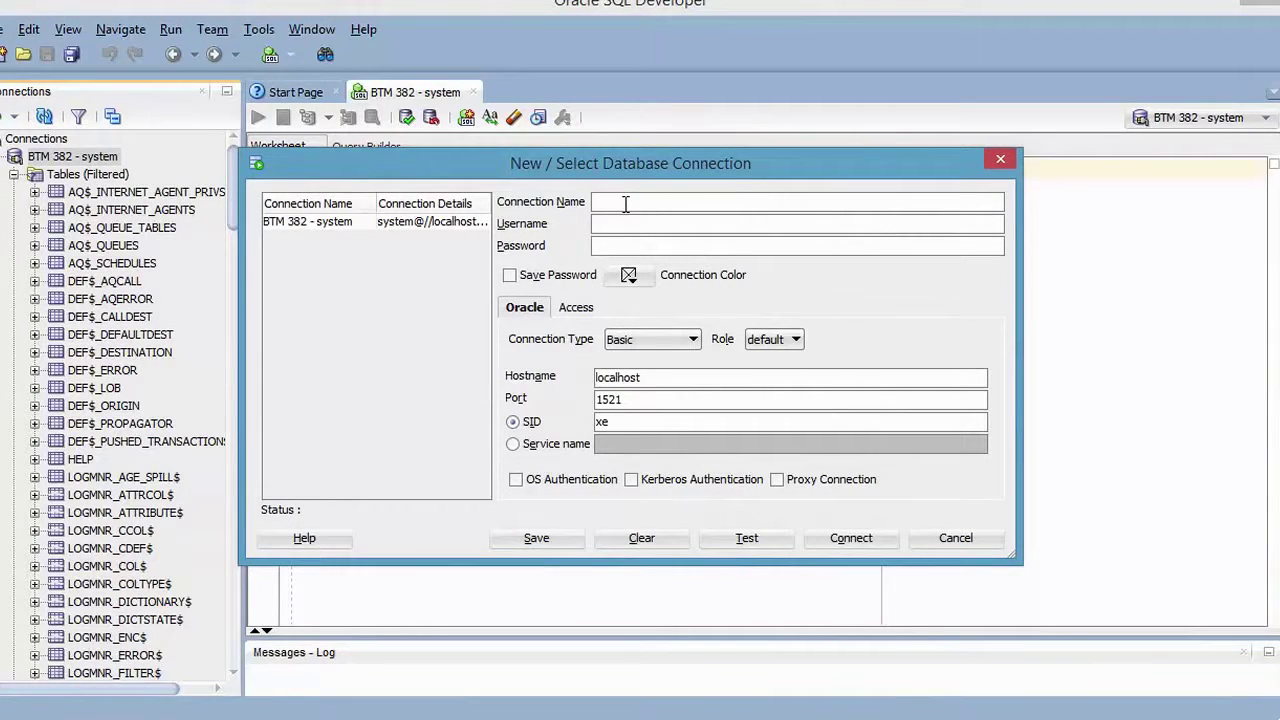
{"action": "type", "text": "BTM 382"}
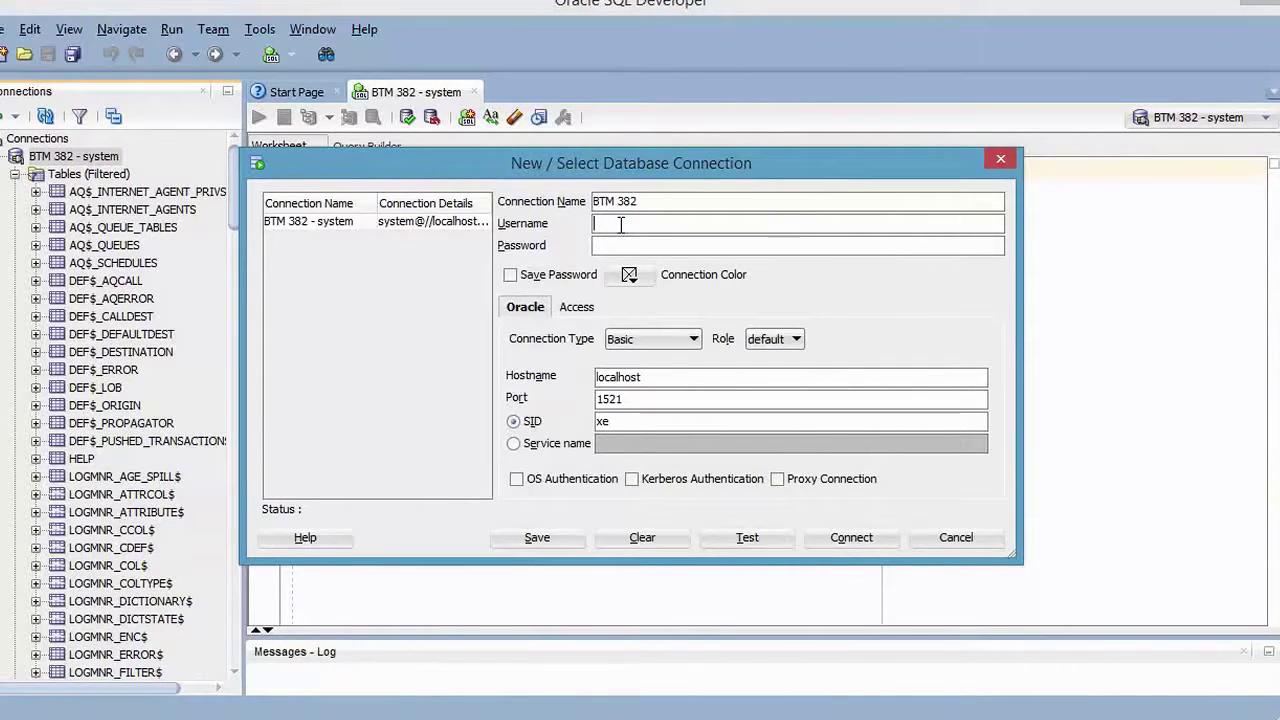
{"action": "left_click_drag", "start_coordinate": [669, 197], "coordinate": [580, 207]}
- Enter the username "tripartio" and the account password, have the password saved, and connect to the database
{"action": "left_click", "coordinate": [640, 225]}
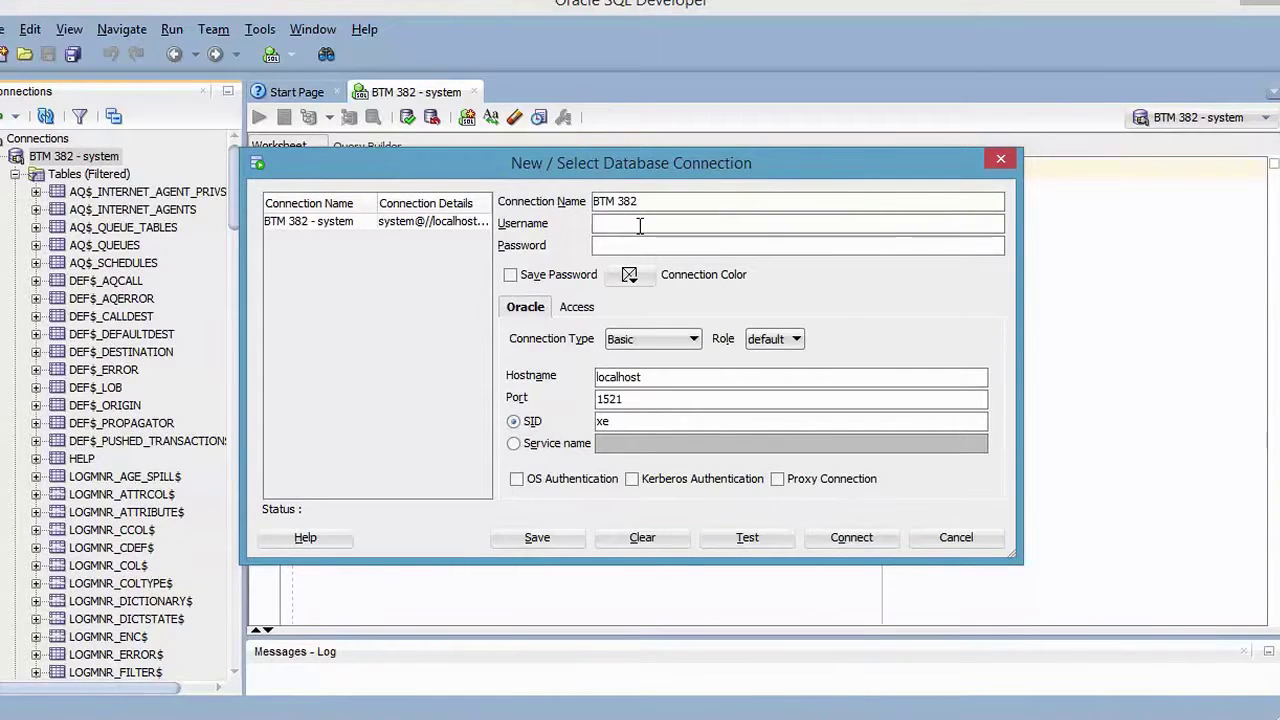
{"action": "type", "text": "tripartio"}
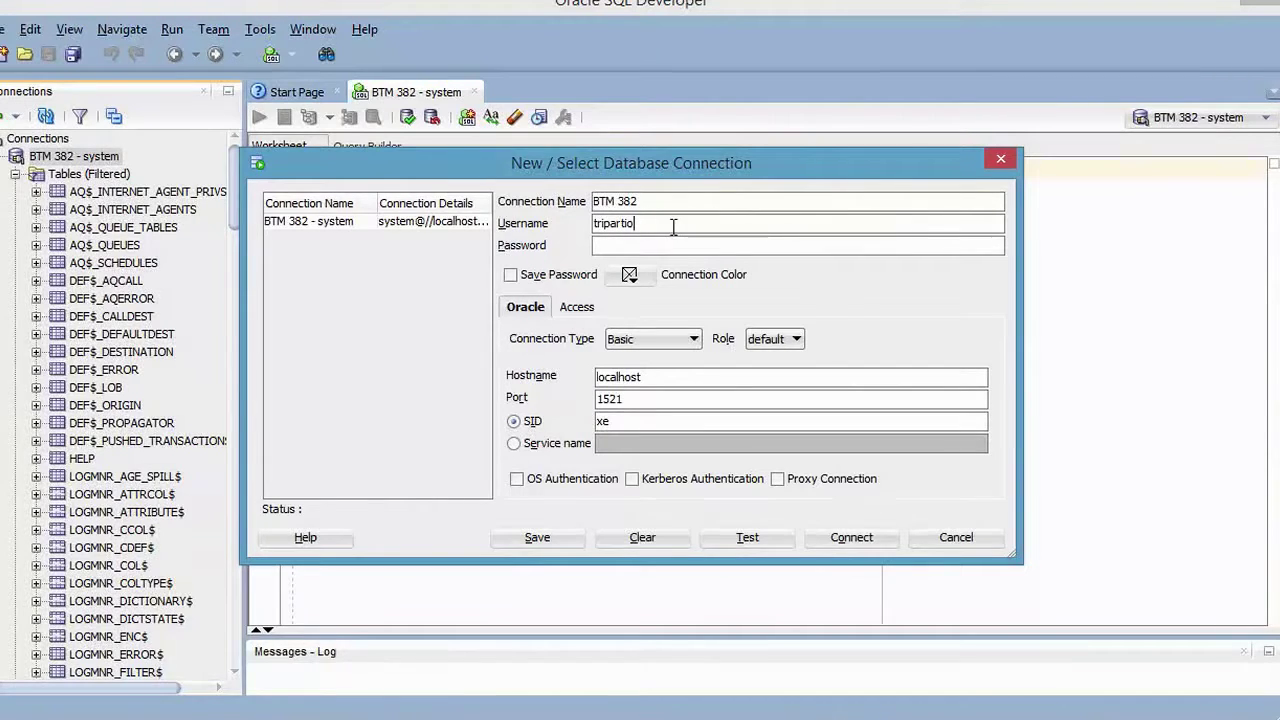
{"action": "left_click", "coordinate": [649, 245]}
{"action": "type", "text": "•••••"}
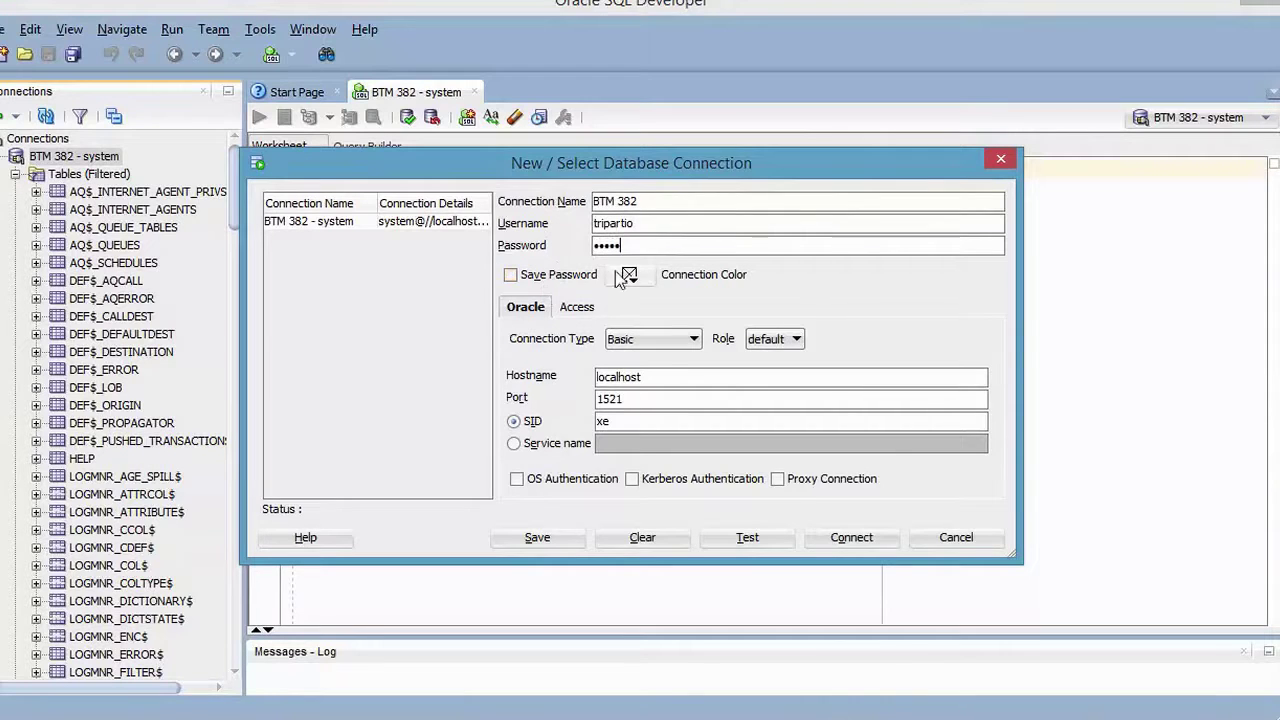
{"action": "left_click", "coordinate": [511, 277]}
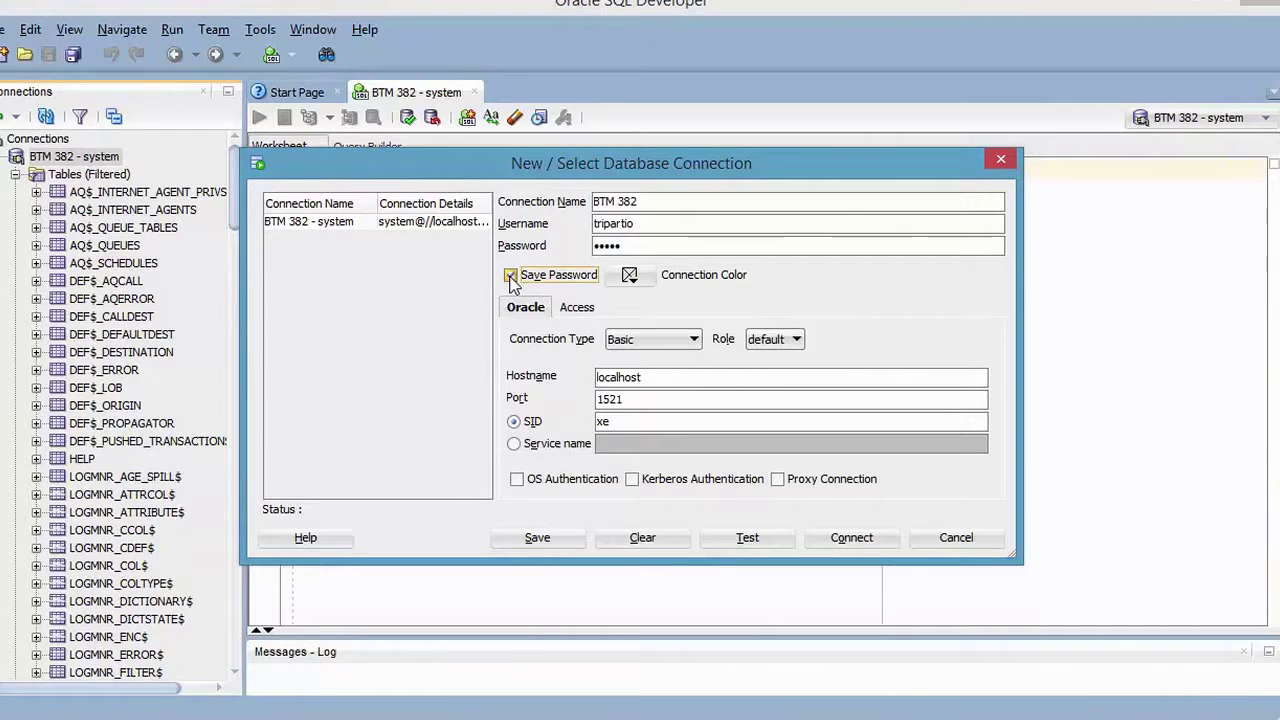
{"action": "left_click", "coordinate": [861, 535]}
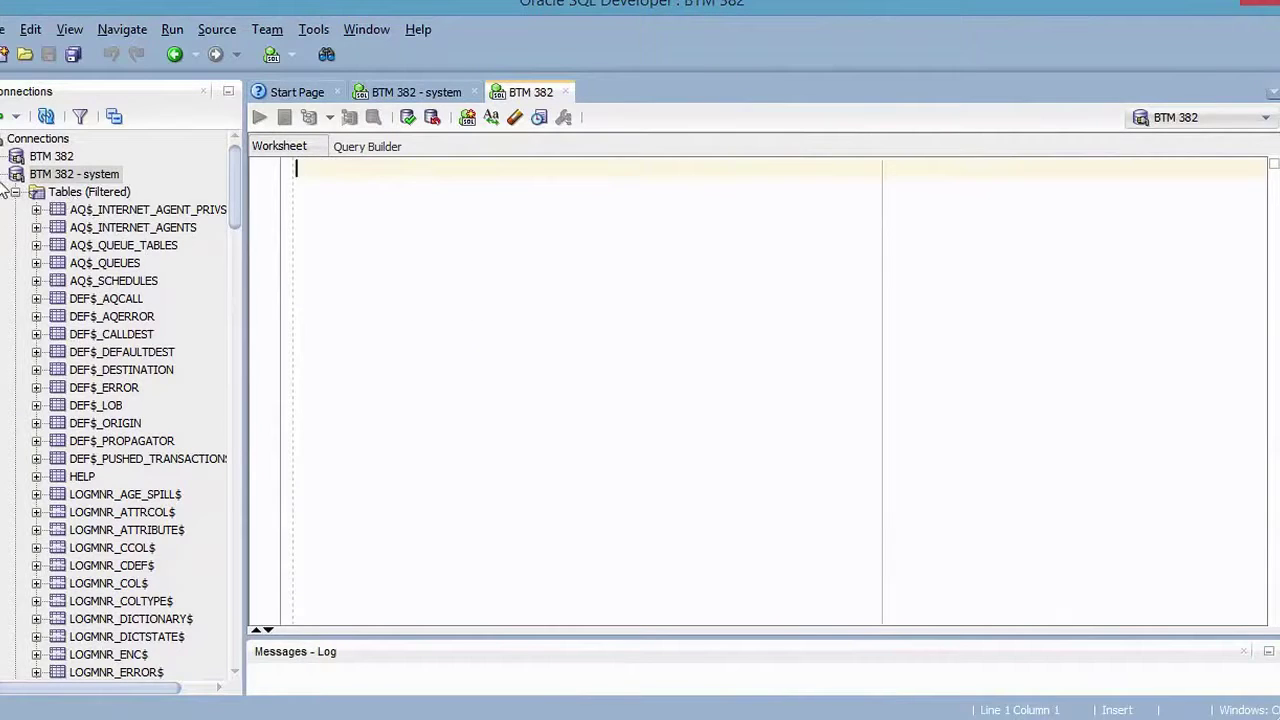
- Compare the filtered tables under the BTM 382 - system connection with those under the BTM 382 connection
{"action": "left_click", "coordinate": [0, 177]}
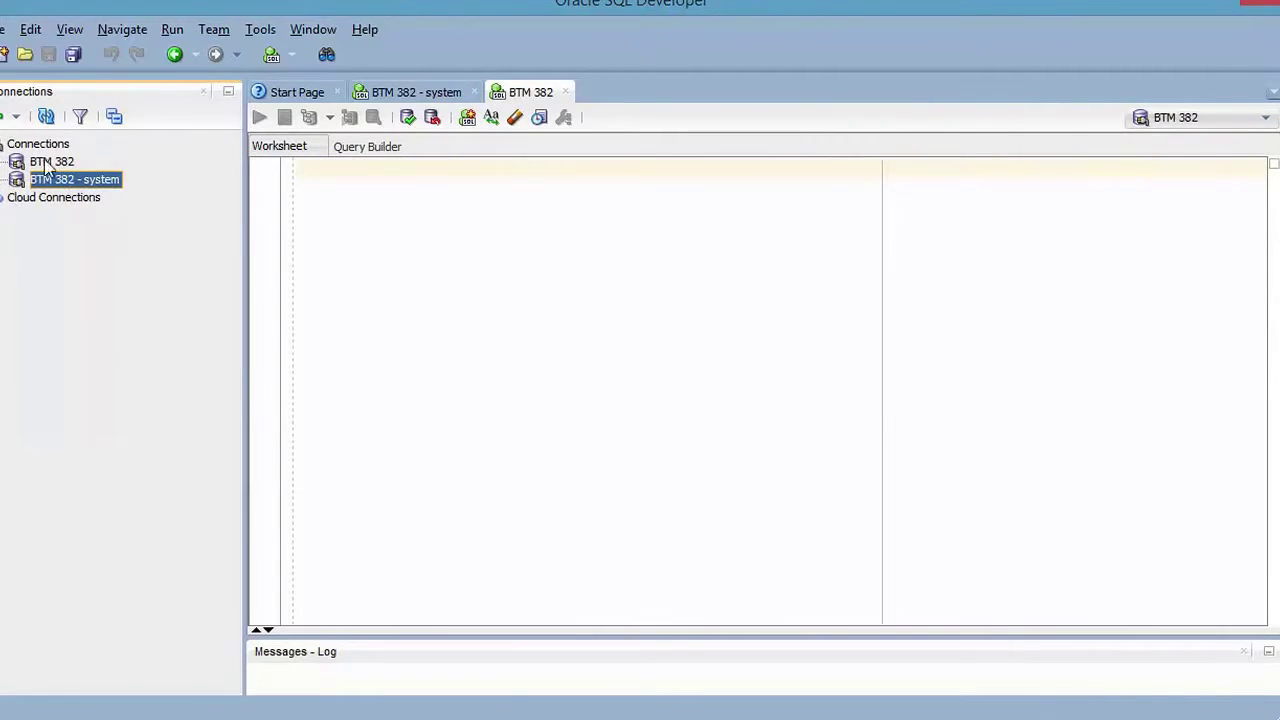
{"action": "left_click", "coordinate": [2, 163]}
{"action": "left_click", "coordinate": [2, 163]}
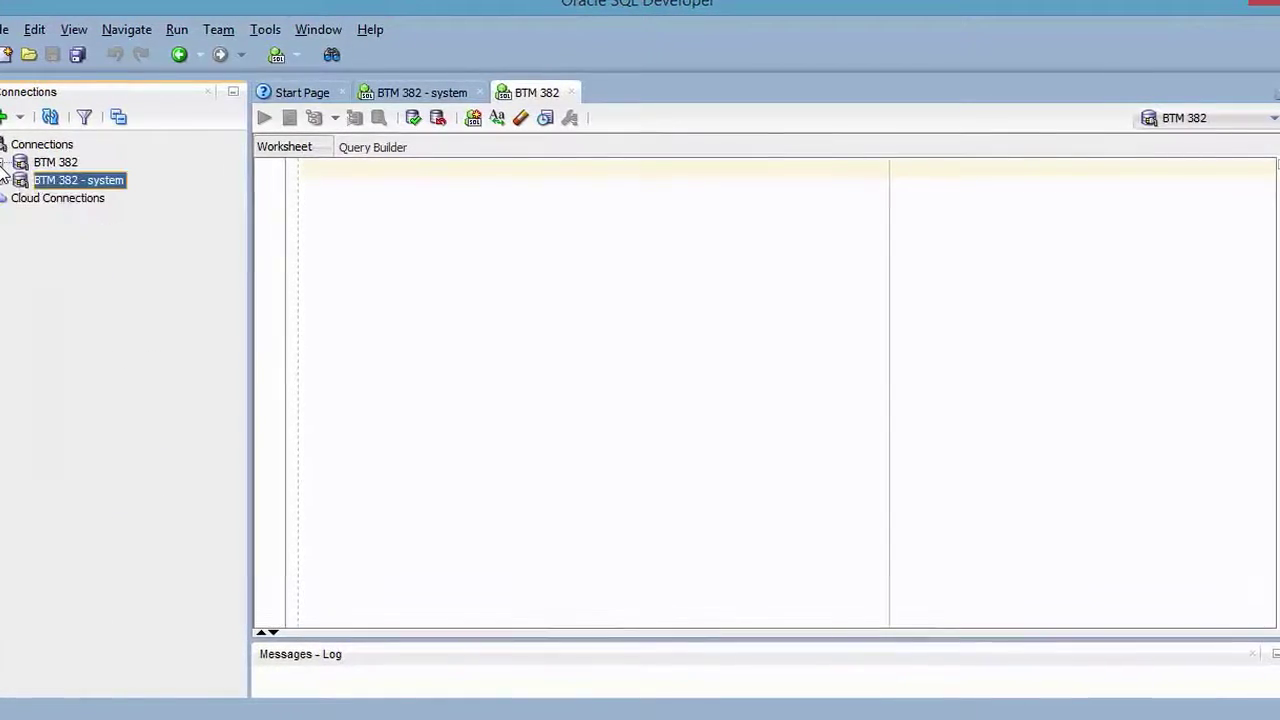
{"action": "left_click", "coordinate": [2, 181]}
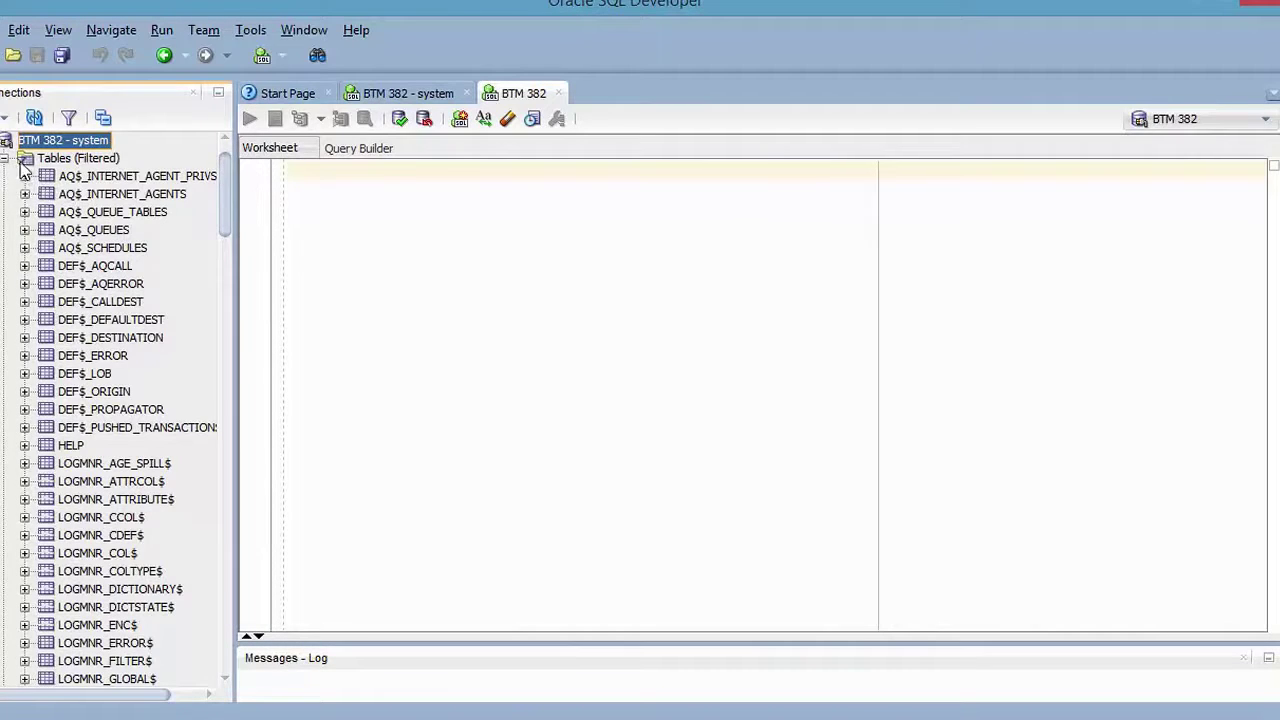
{"action": "scroll", "coordinate": [85, 313], "scroll_direction": "up", "scroll_amount": 1}
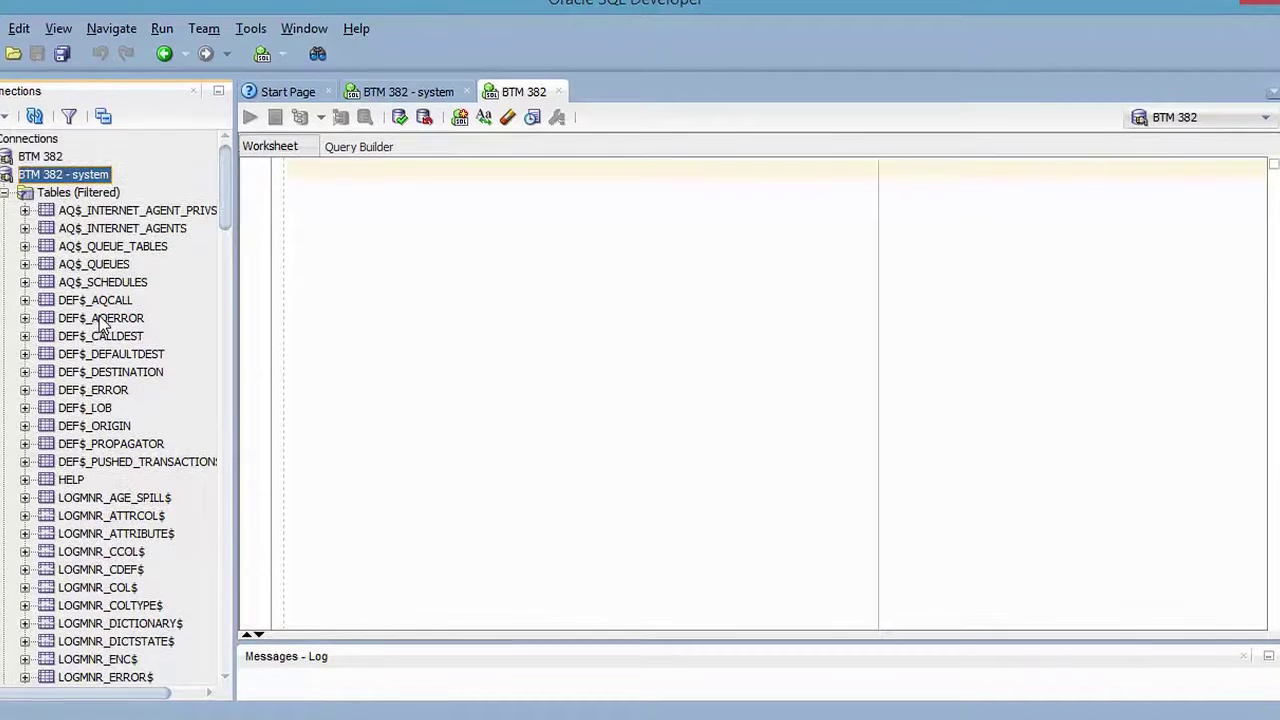
{"action": "left_click", "coordinate": [1, 157]}
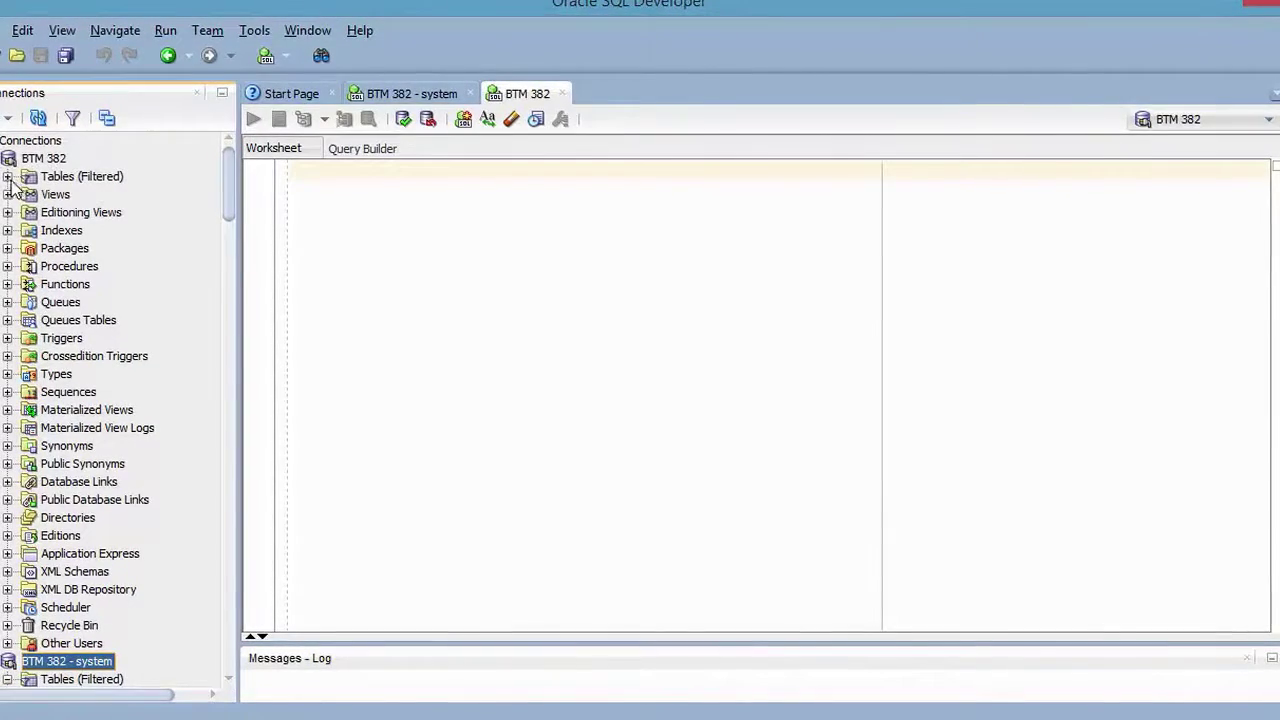
{"action": "left_click", "coordinate": [52, 179]}
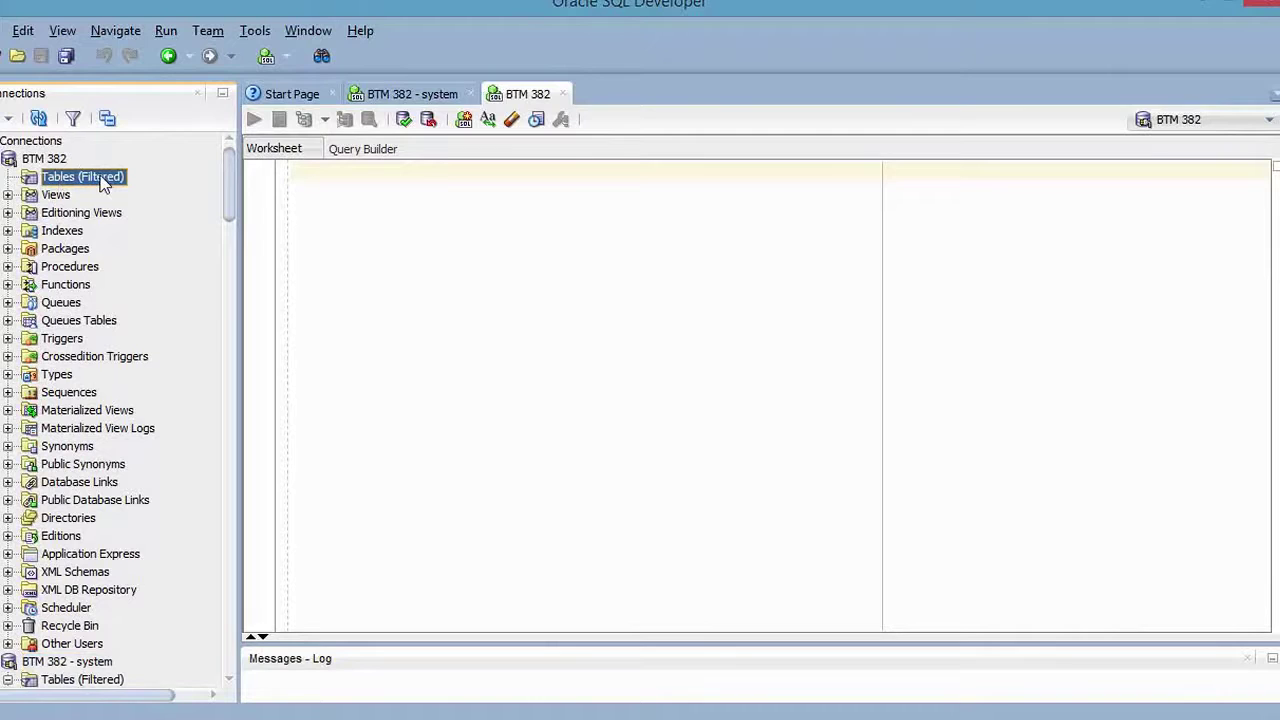
- Run the pasted CREATE TABLE Persons script (PersonID, LastName, FirstName, Address, City) in the BTM 382 worksheet and refresh that connection's tables
{"action": "left_click", "coordinate": [383, 234]}
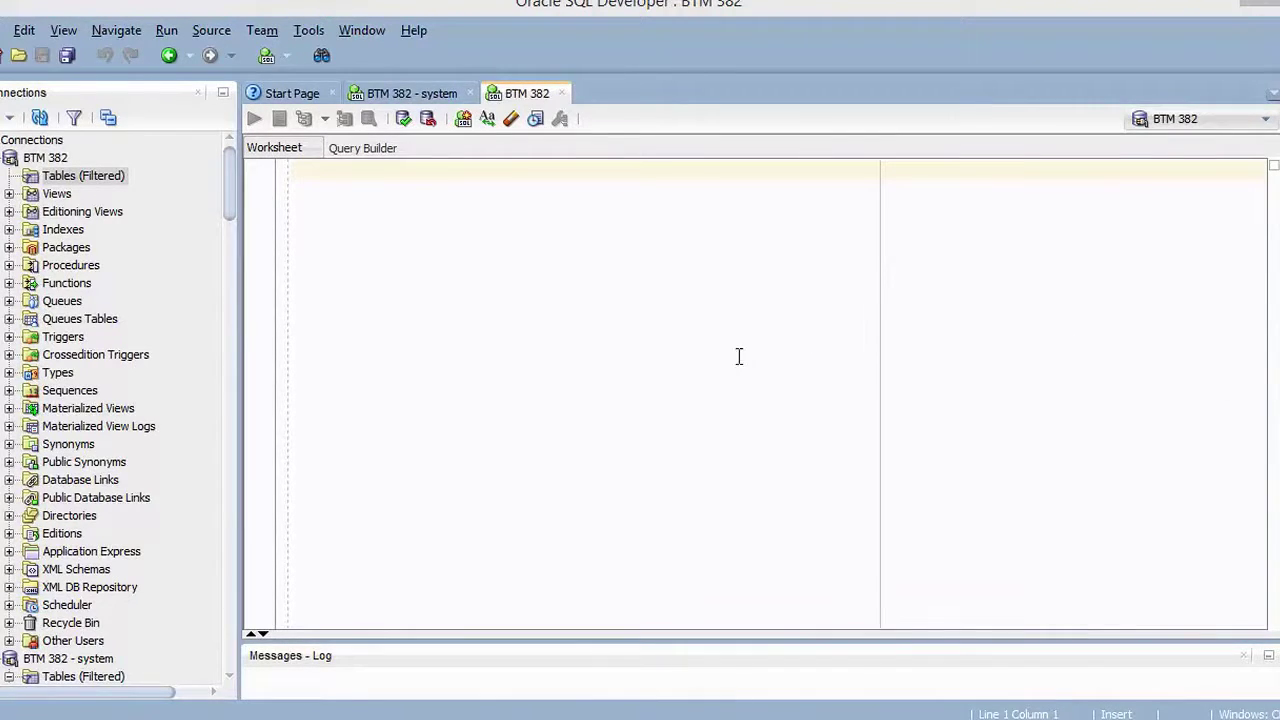
{"action": "left_click", "coordinate": [378, 205]}
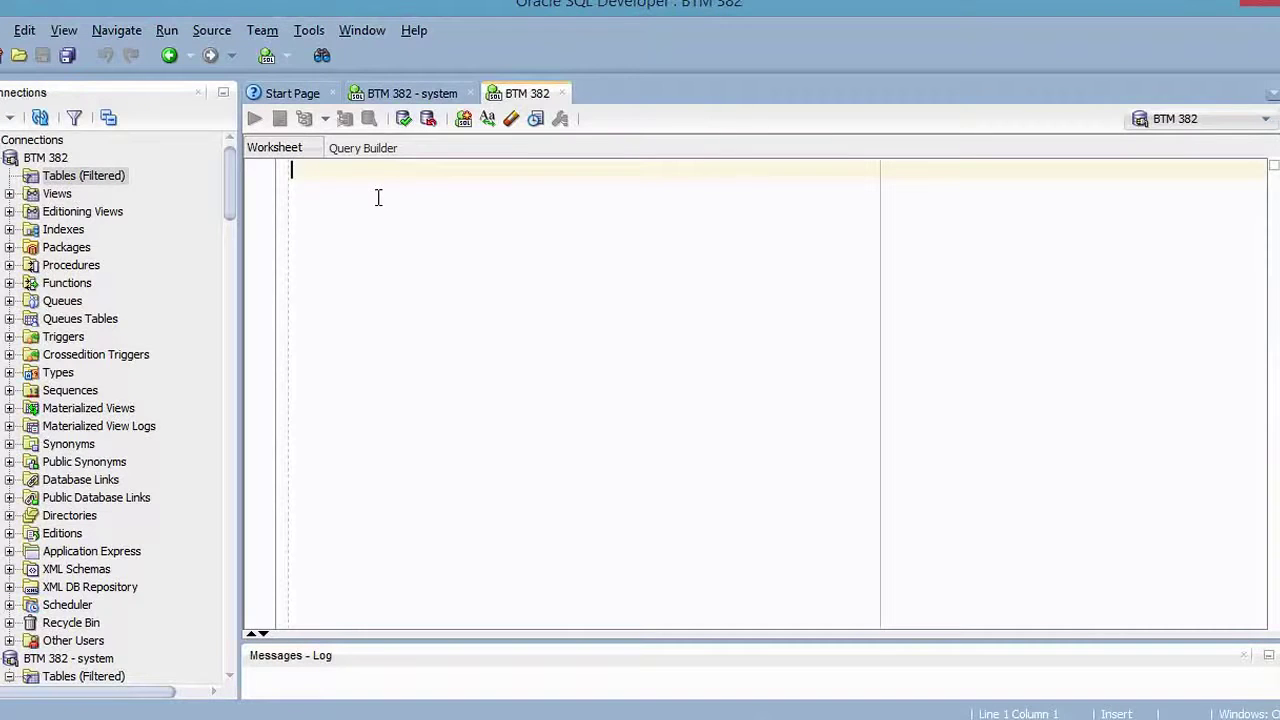
{"action": "right_click", "coordinate": [376, 232]}
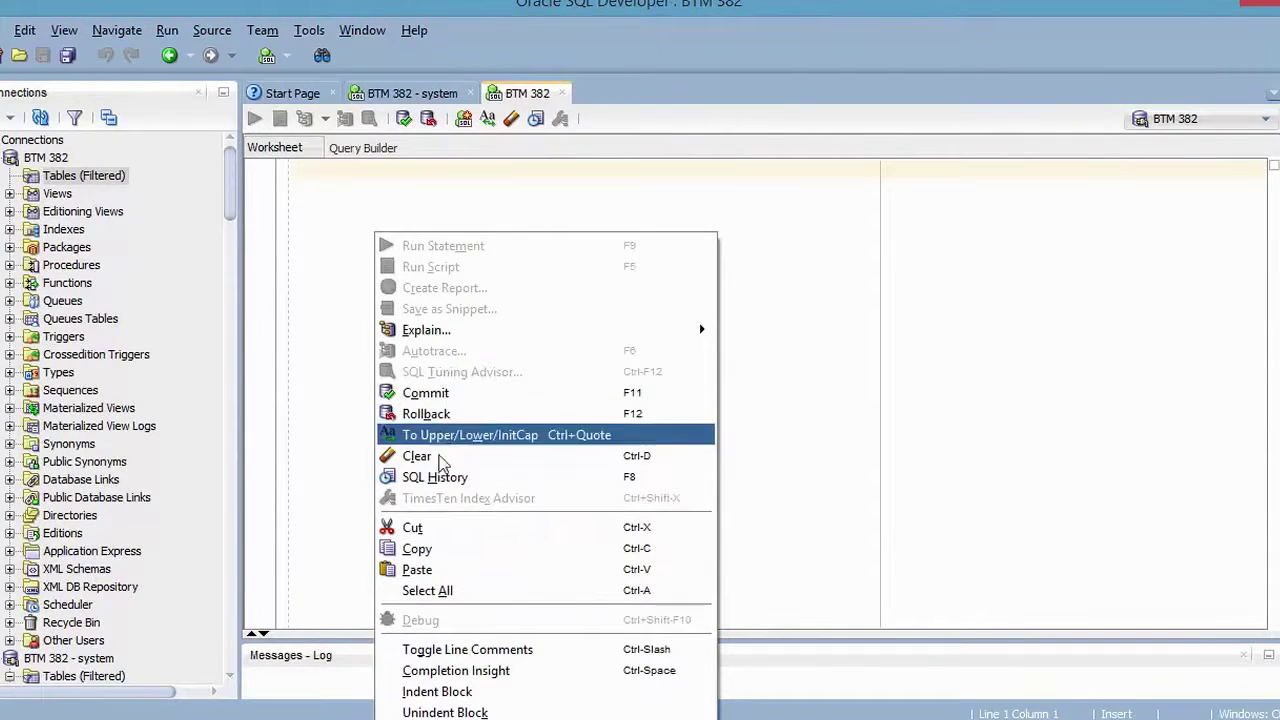
{"action": "left_click", "coordinate": [435, 570]}
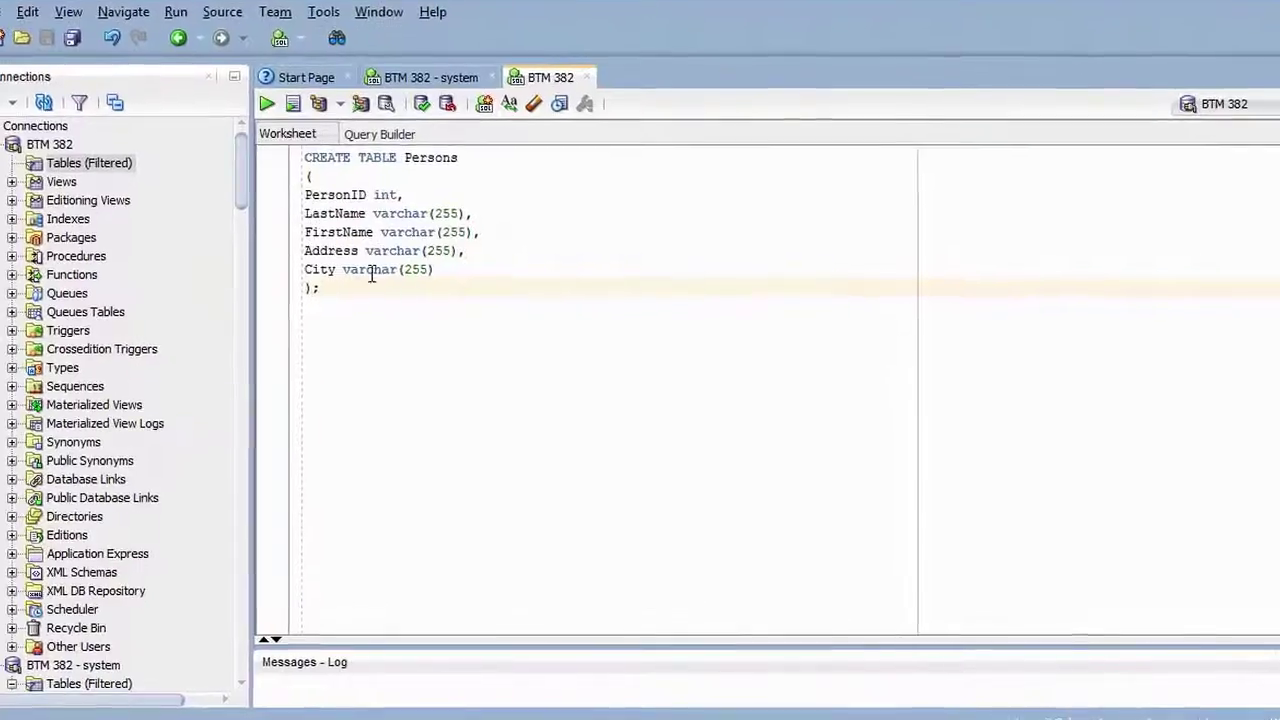
{"action": "left_click", "coordinate": [281, 78]}
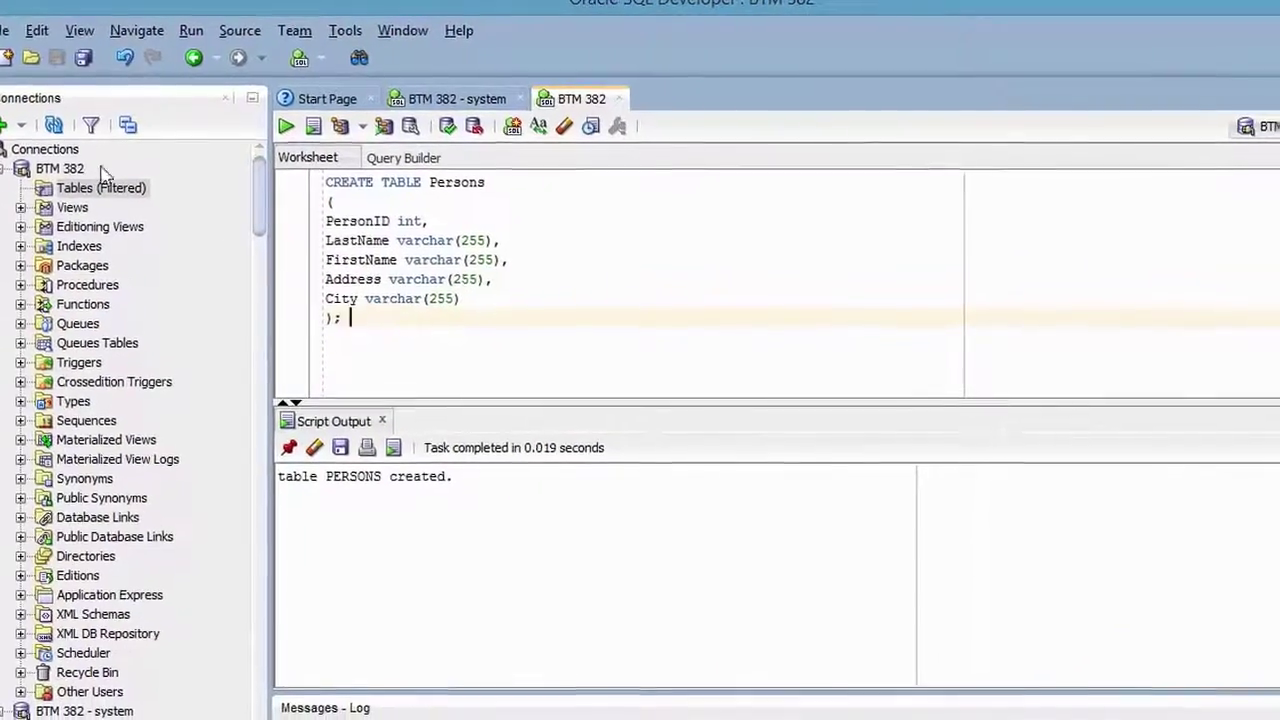
{"action": "left_click", "coordinate": [44, 117]}
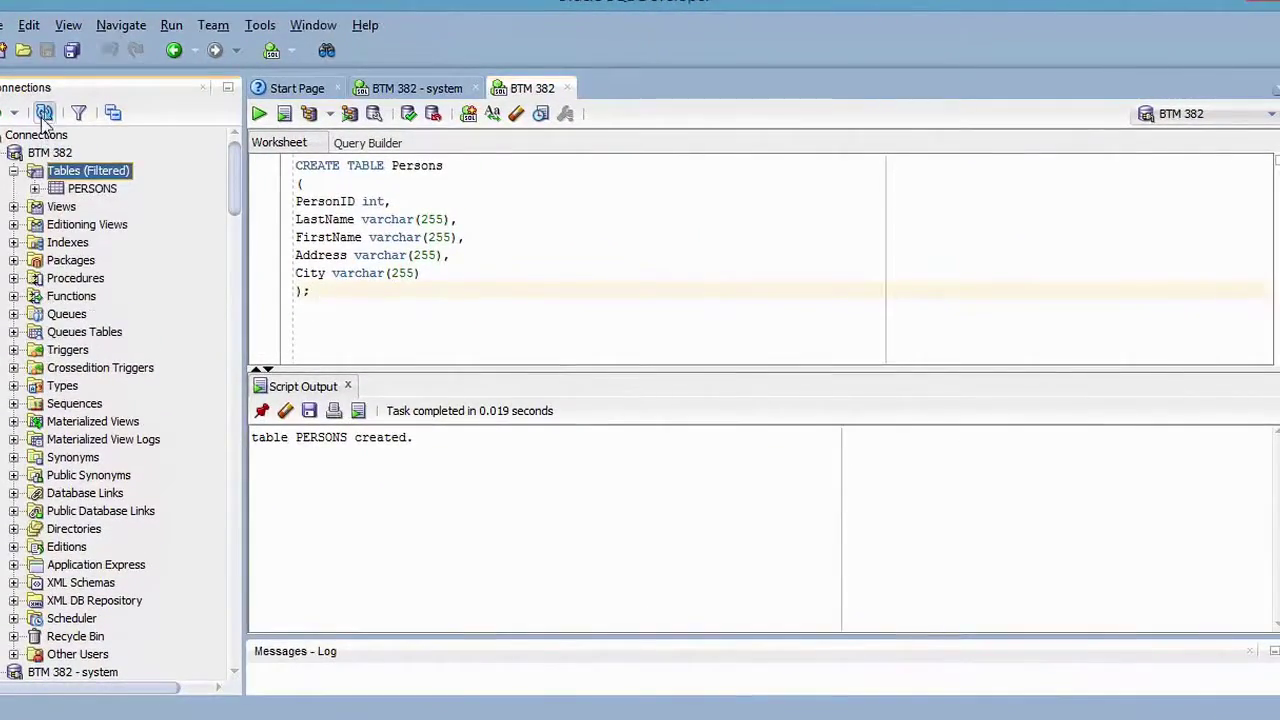
- Open the PERSONS table under BTM 382 to view its columns, then collapse that connection and the BTM 382 - system tables list
{"action": "double_click", "coordinate": [80, 189]}
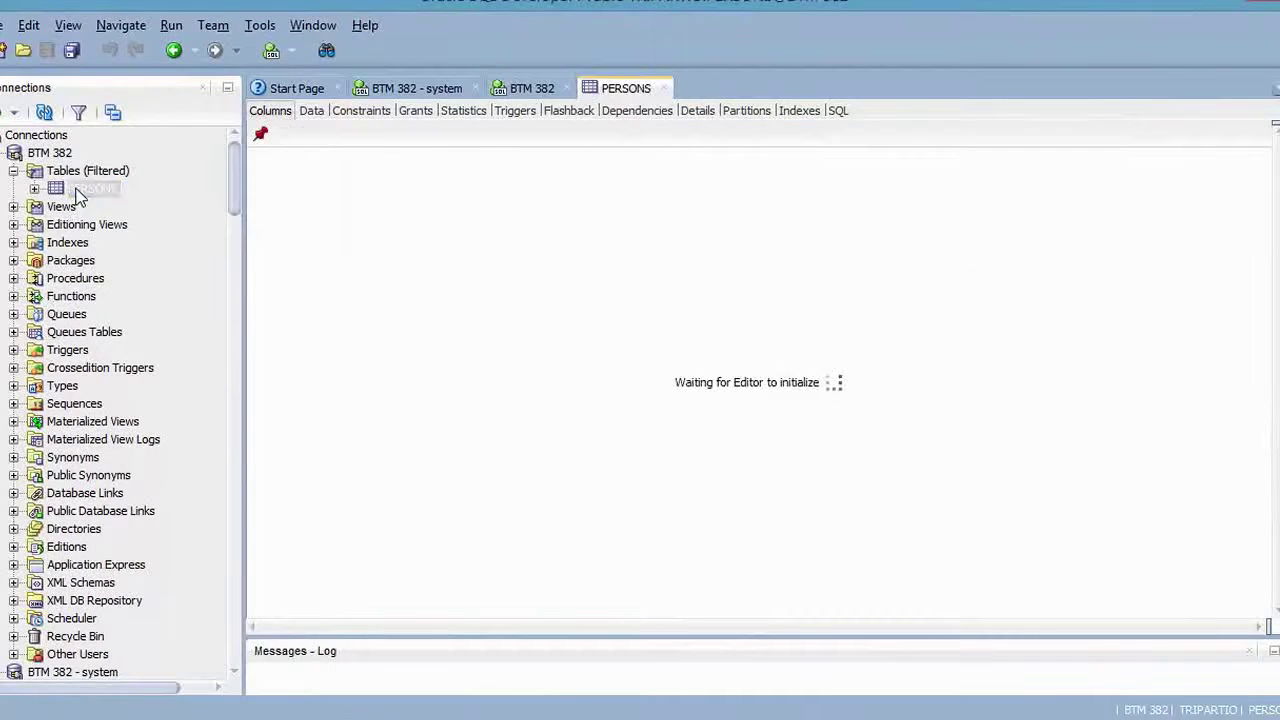
{"action": "left_click", "coordinate": [13, 171]}
{"action": "left_click", "coordinate": [0, 155]}
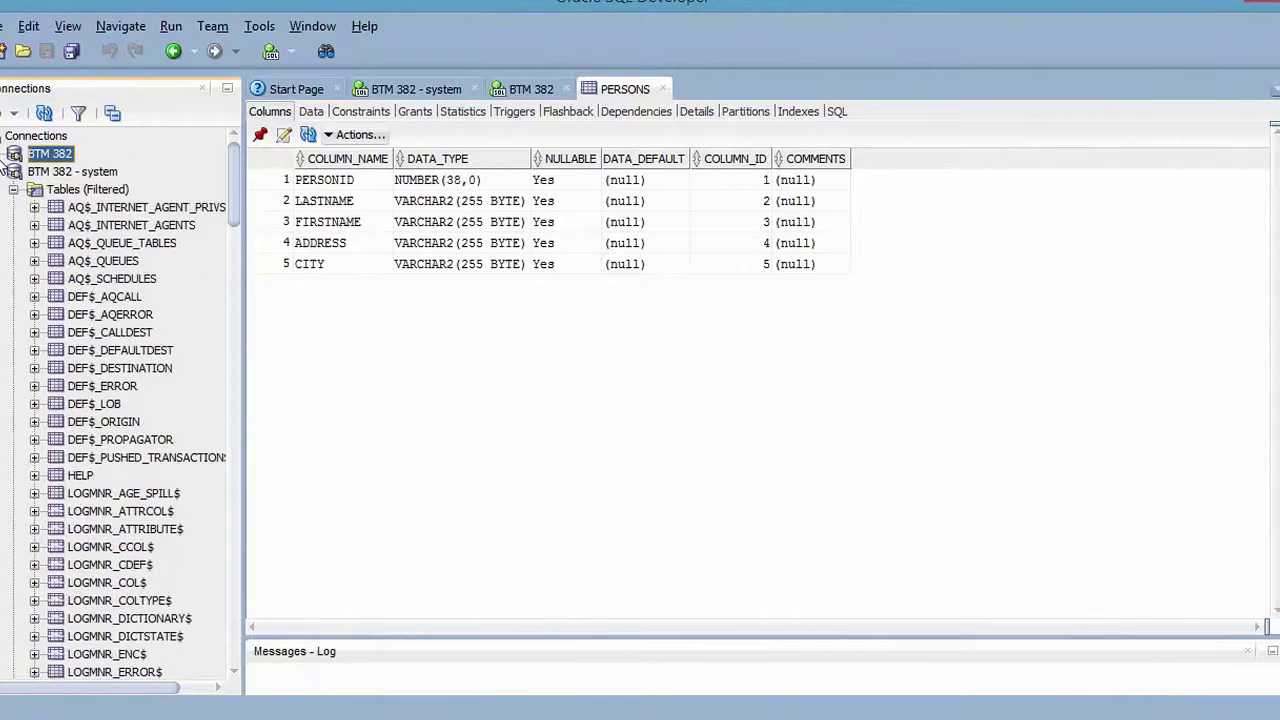
{"action": "left_click", "coordinate": [14, 188]}
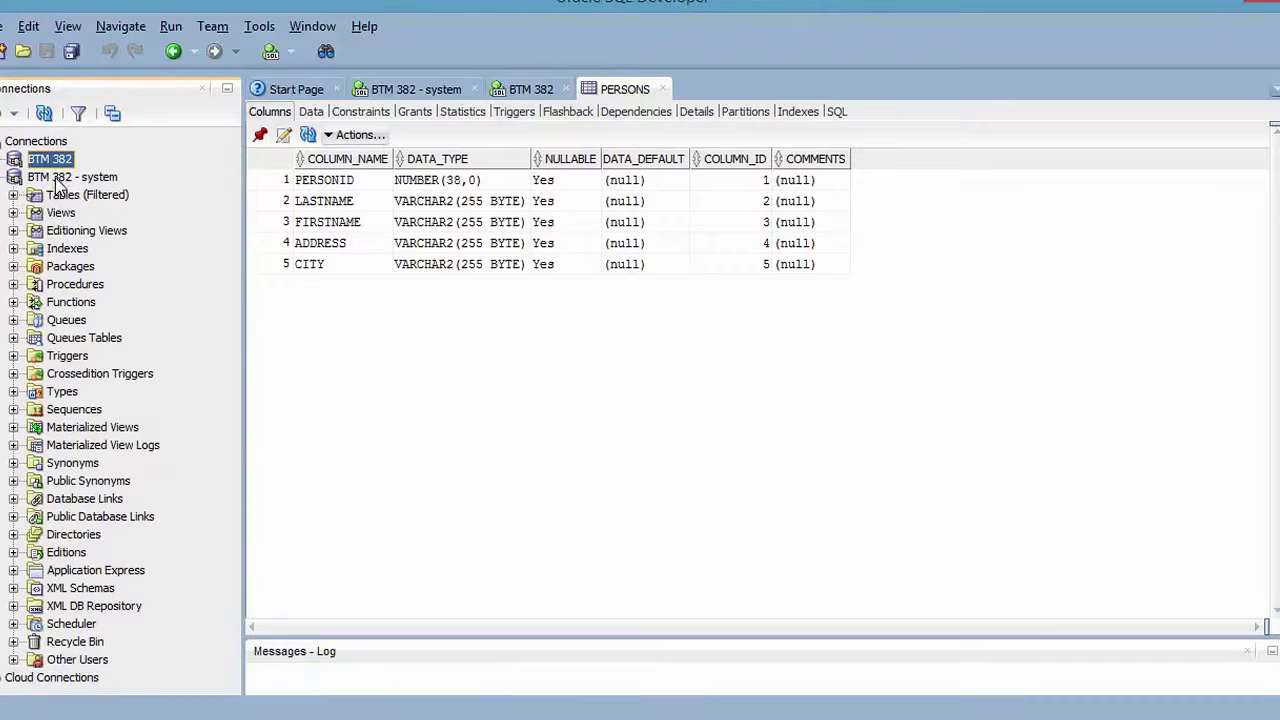
- Paste the CREATE TABLE Persons script (PersonID, LastName, FirstName, Address, City) into the BTM 382 - system worksheet and run it
{"action": "right_click", "coordinate": [48, 179]}
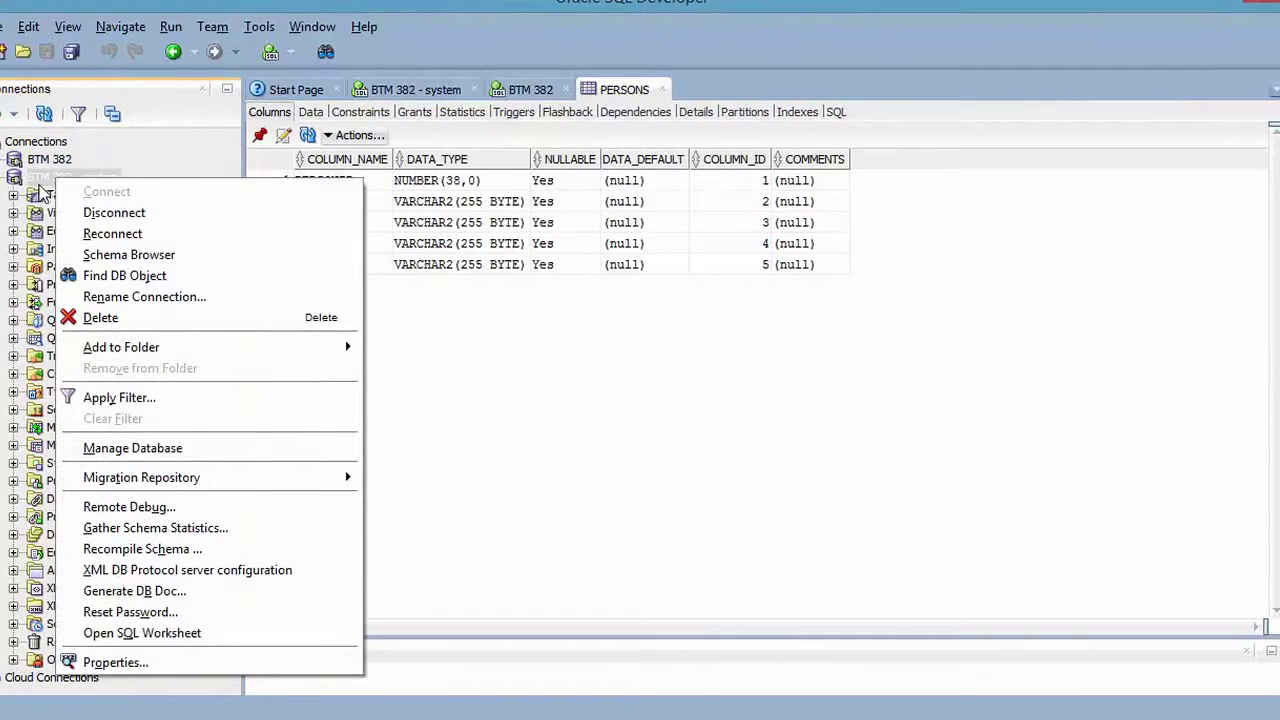
{"action": "left_click", "coordinate": [440, 92]}
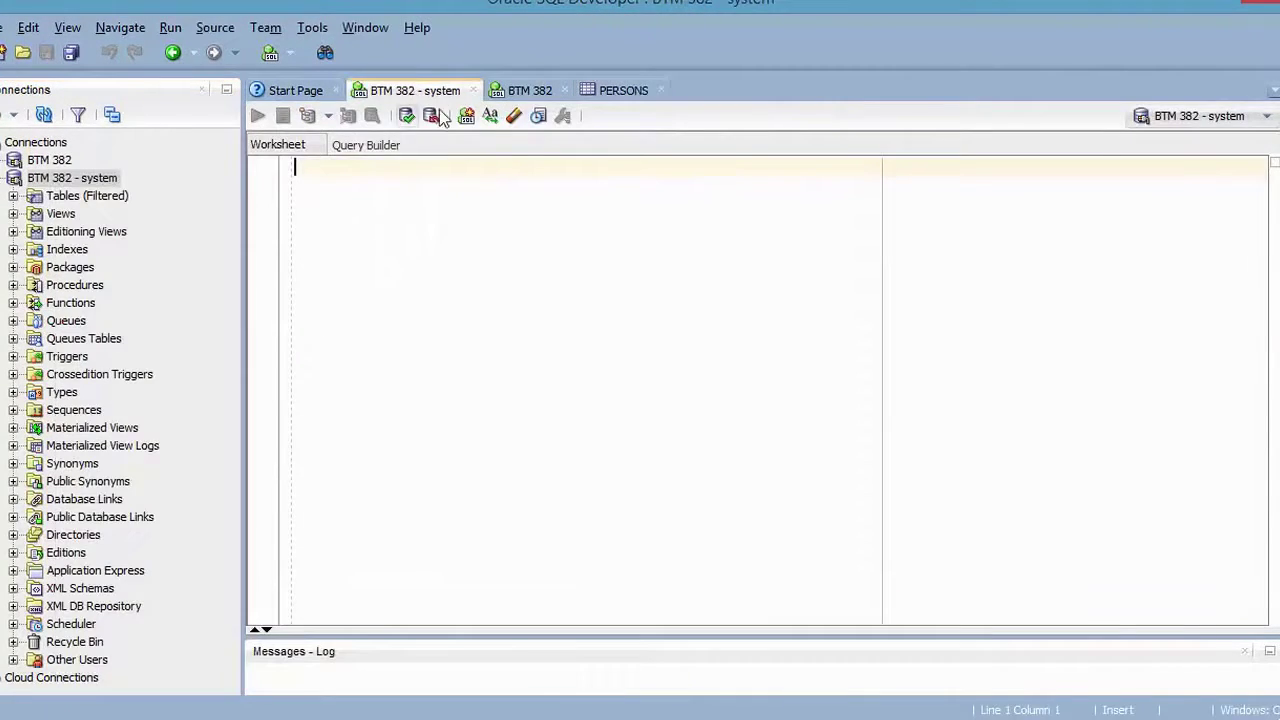
{"action": "right_click", "coordinate": [344, 180]}
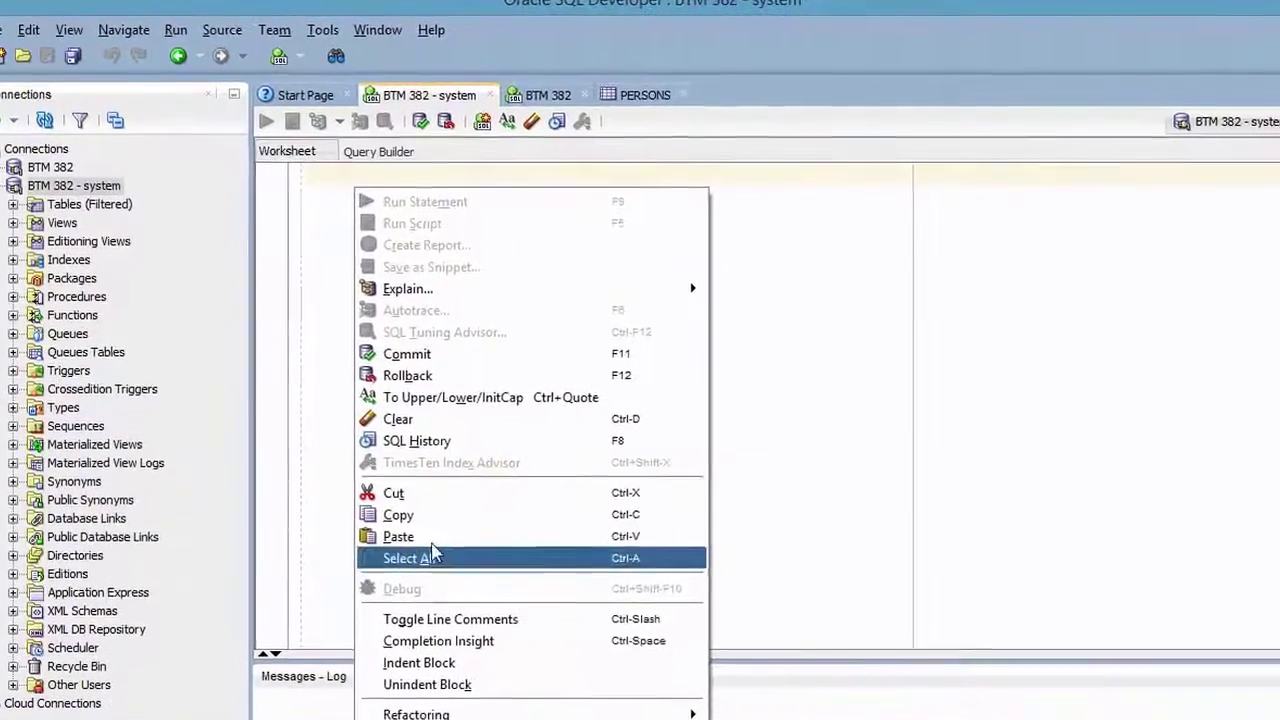
{"action": "left_click", "coordinate": [430, 548]}
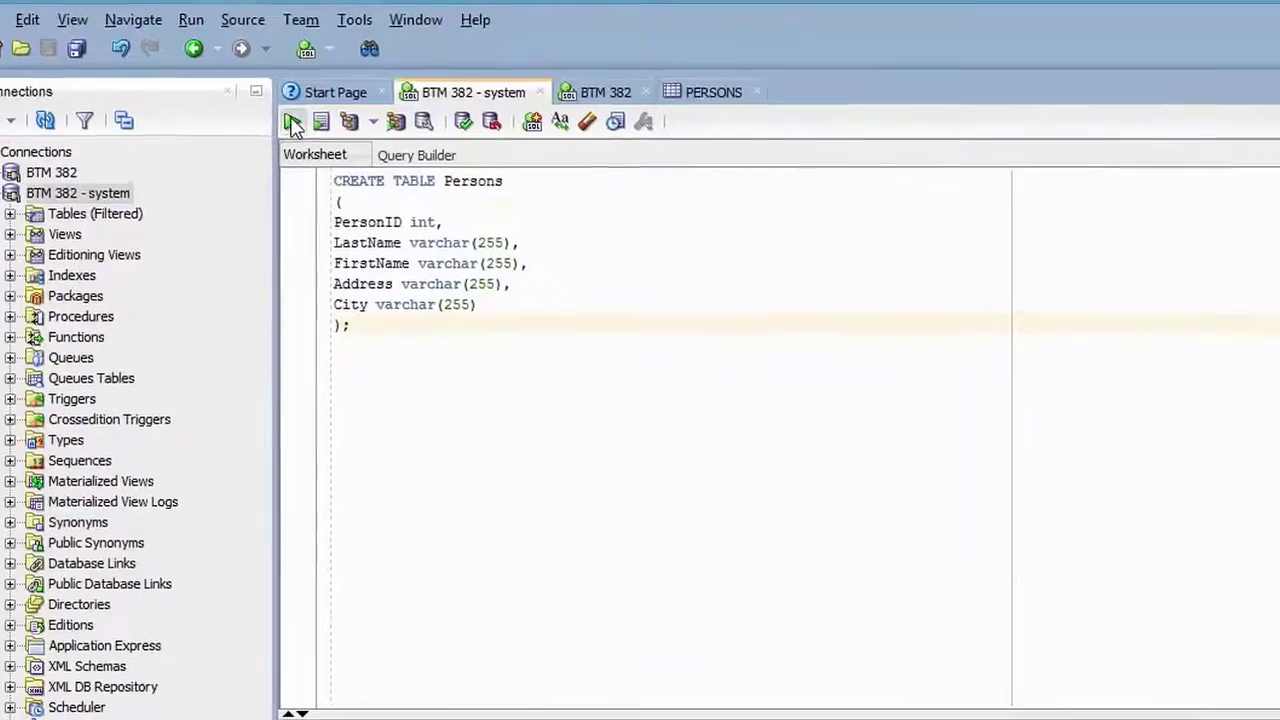
{"action": "left_click", "coordinate": [292, 122]}
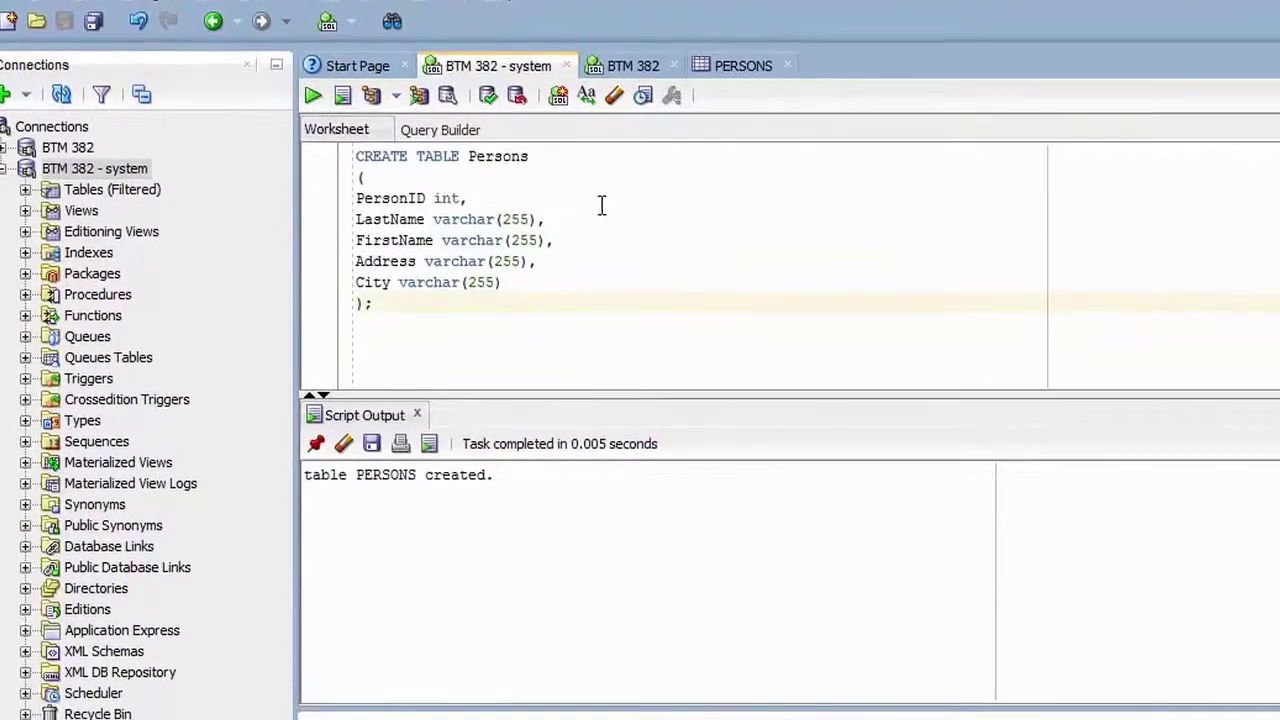
- Expand and refresh the filtered tables under BTM 382 - system, and open the PERSONS table there to view its columns
{"action": "left_click", "coordinate": [25, 190]}
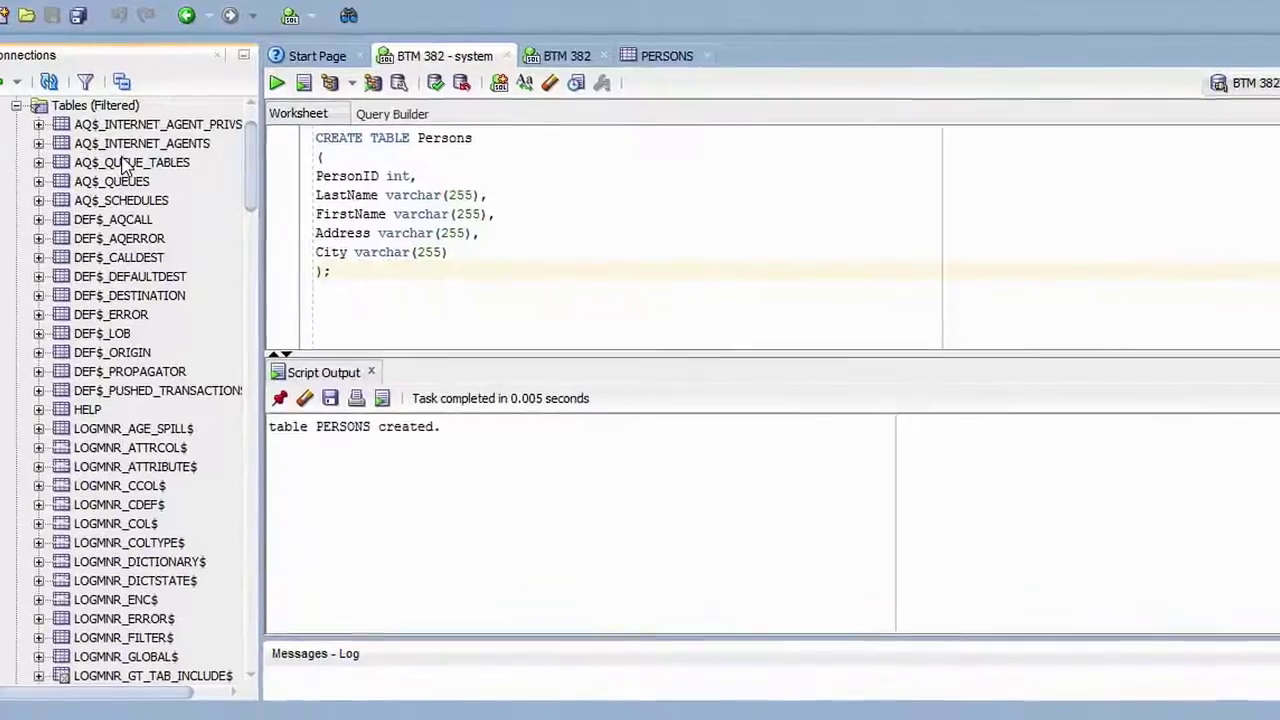
{"action": "left_click_drag", "start_coordinate": [252, 168], "coordinate": [190, 480]}
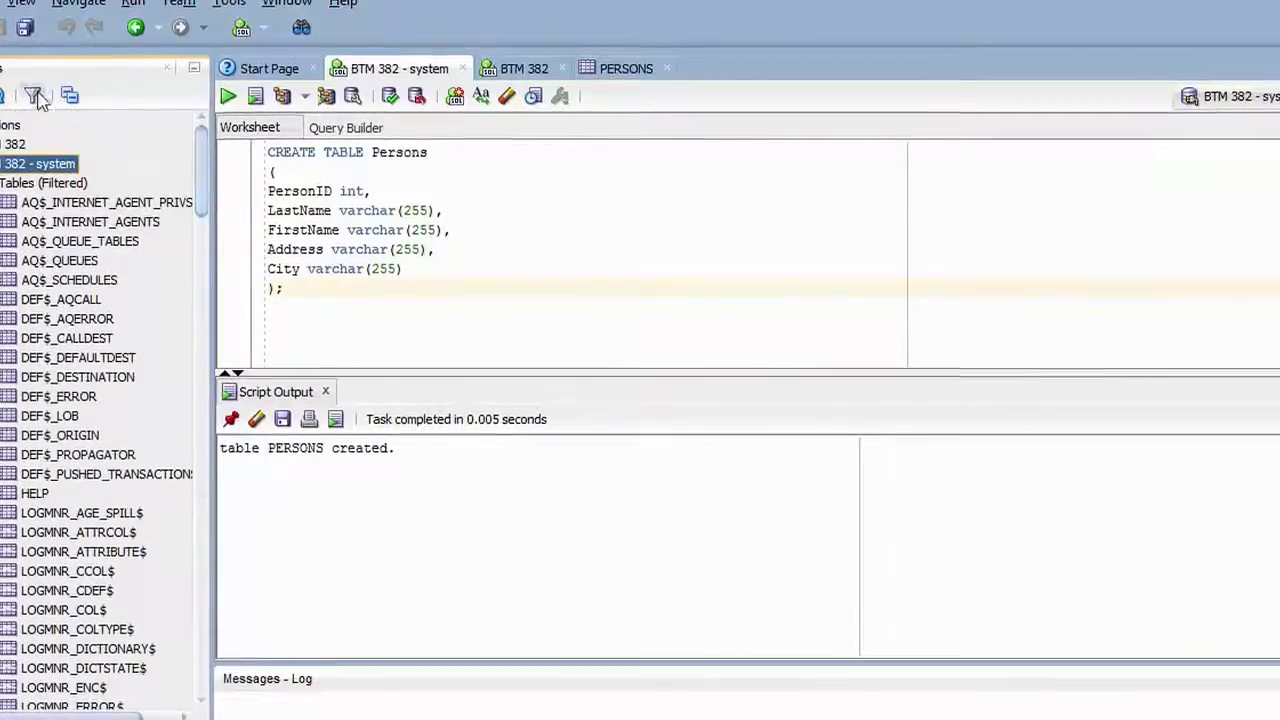
{"action": "left_click", "coordinate": [3, 97]}
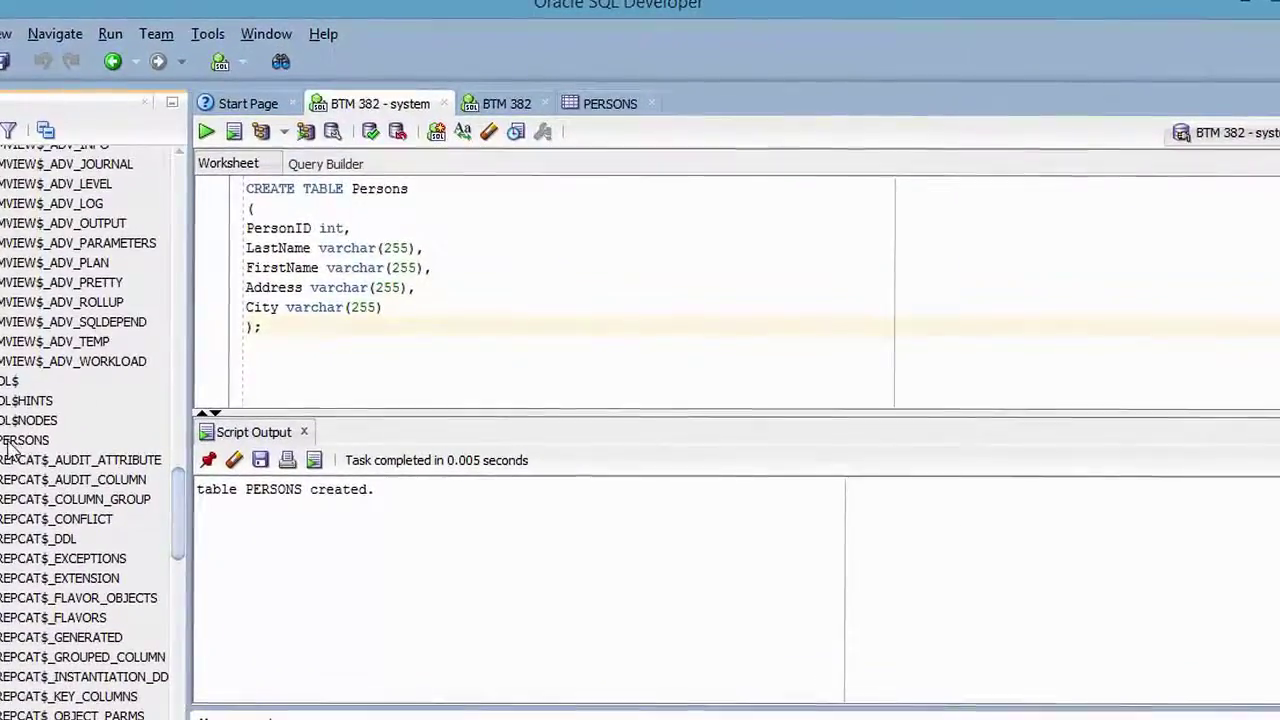
{"action": "left_click", "coordinate": [18, 441]}
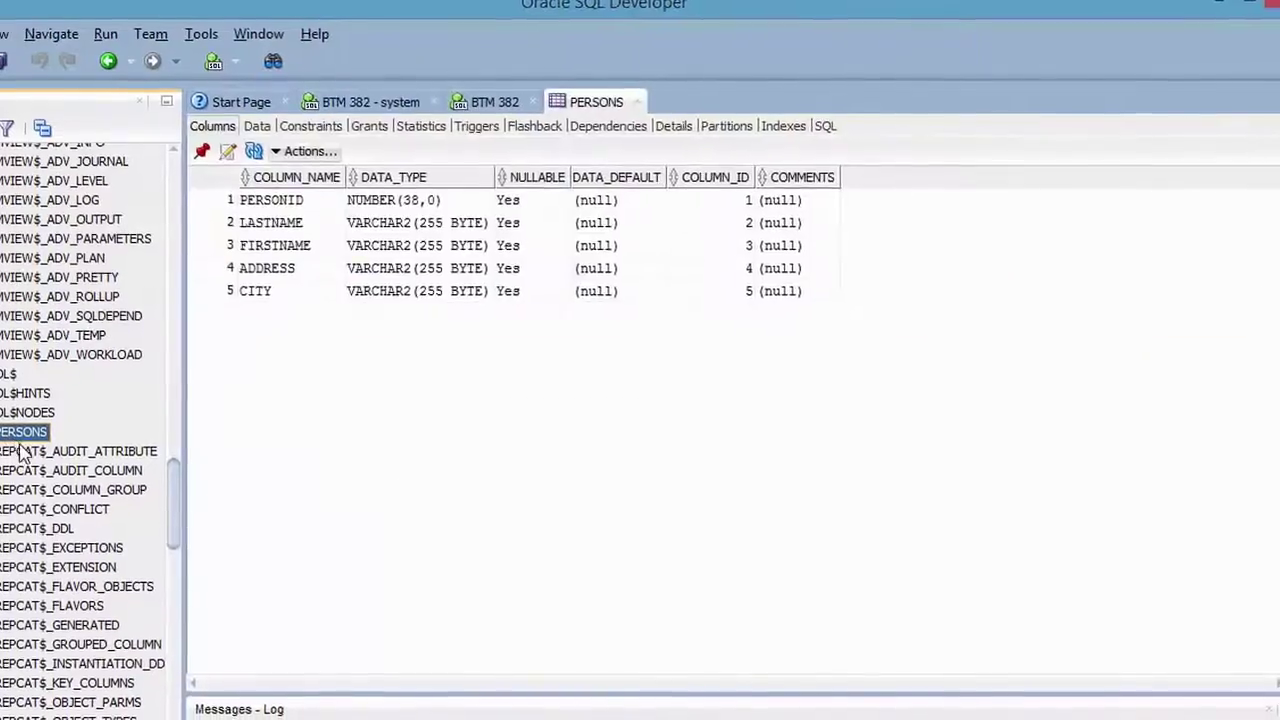
- Return to the BTM 382 connection and expand its filtered tables to compare them with the system connection's tables
{"action": "scroll", "coordinate": [37, 525], "scroll_direction": "down", "scroll_amount": 2}
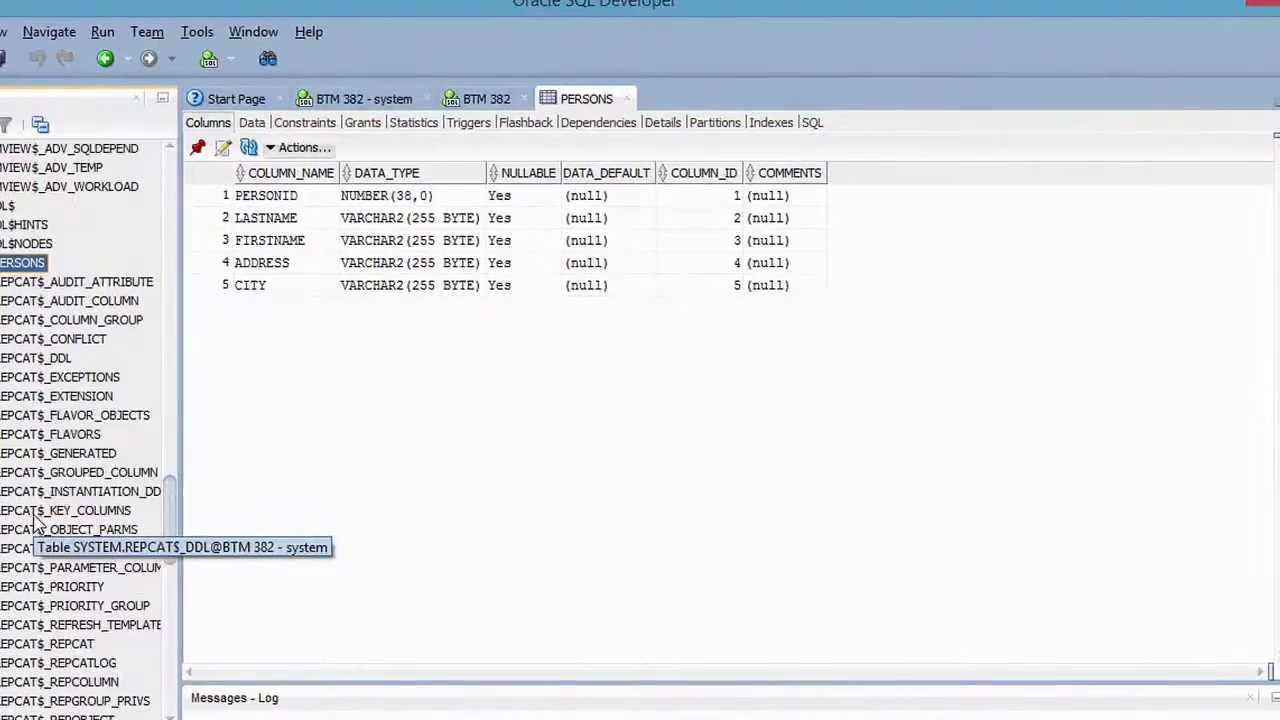
{"action": "scroll", "coordinate": [37, 525], "scroll_direction": "up", "scroll_amount": 5}
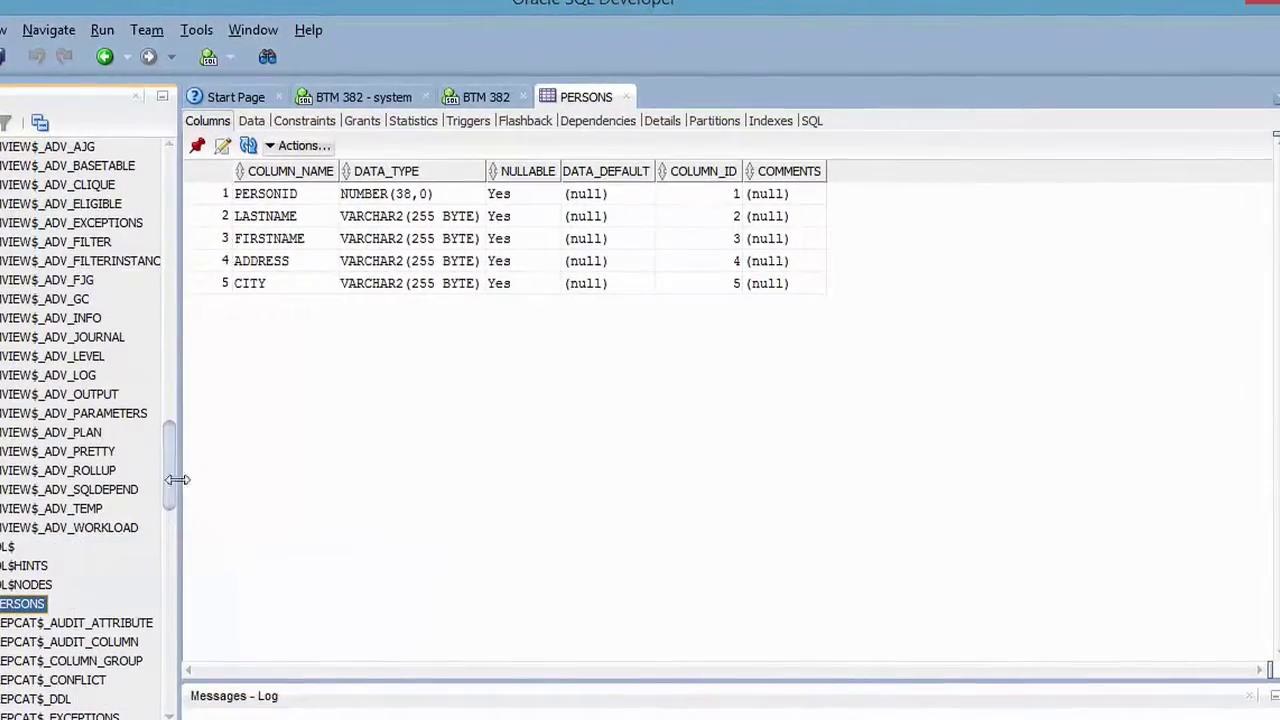
{"action": "left_click_drag", "start_coordinate": [171, 477], "coordinate": [163, 166]}
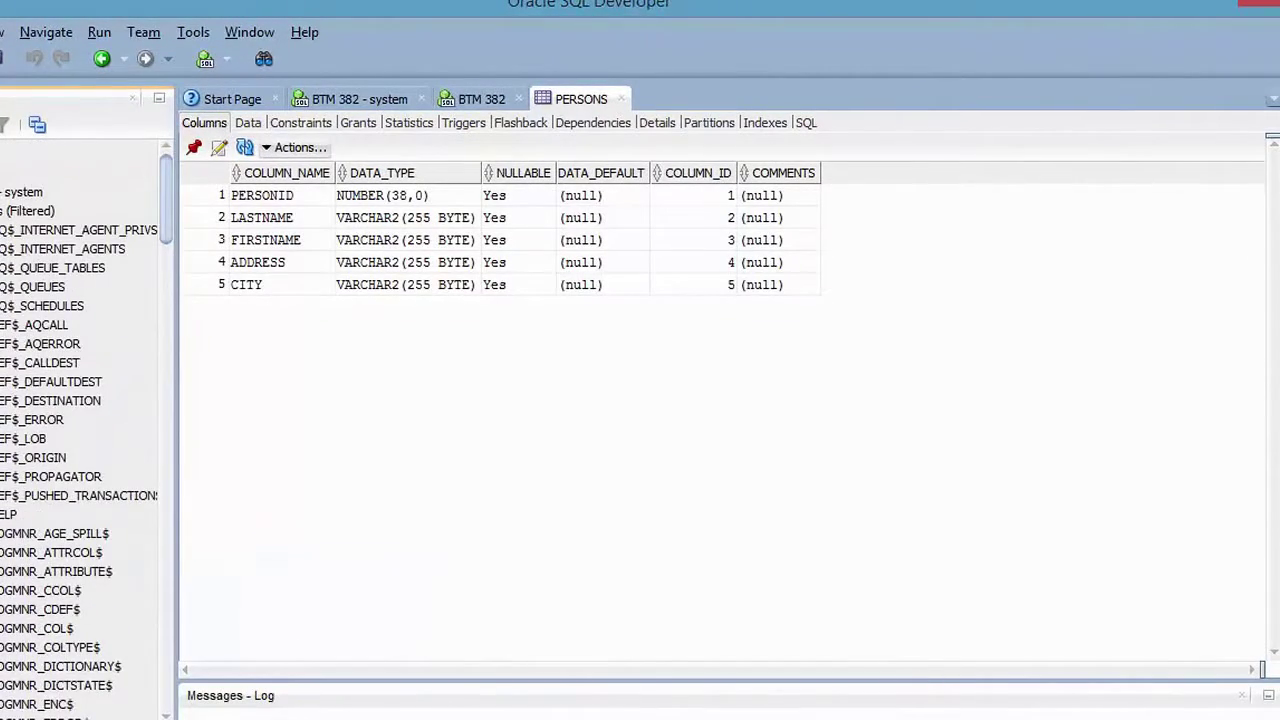
{"action": "left_click", "coordinate": [2, 192]}
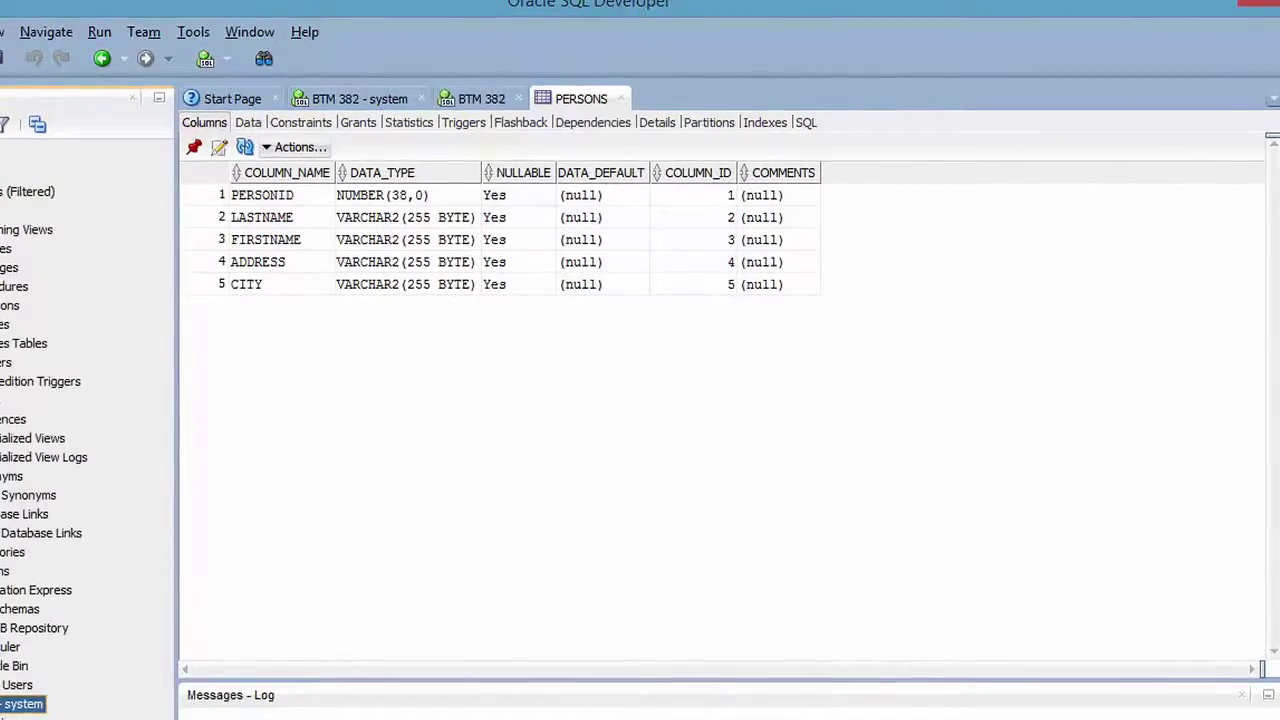
{"action": "left_click", "coordinate": [0, 193]}
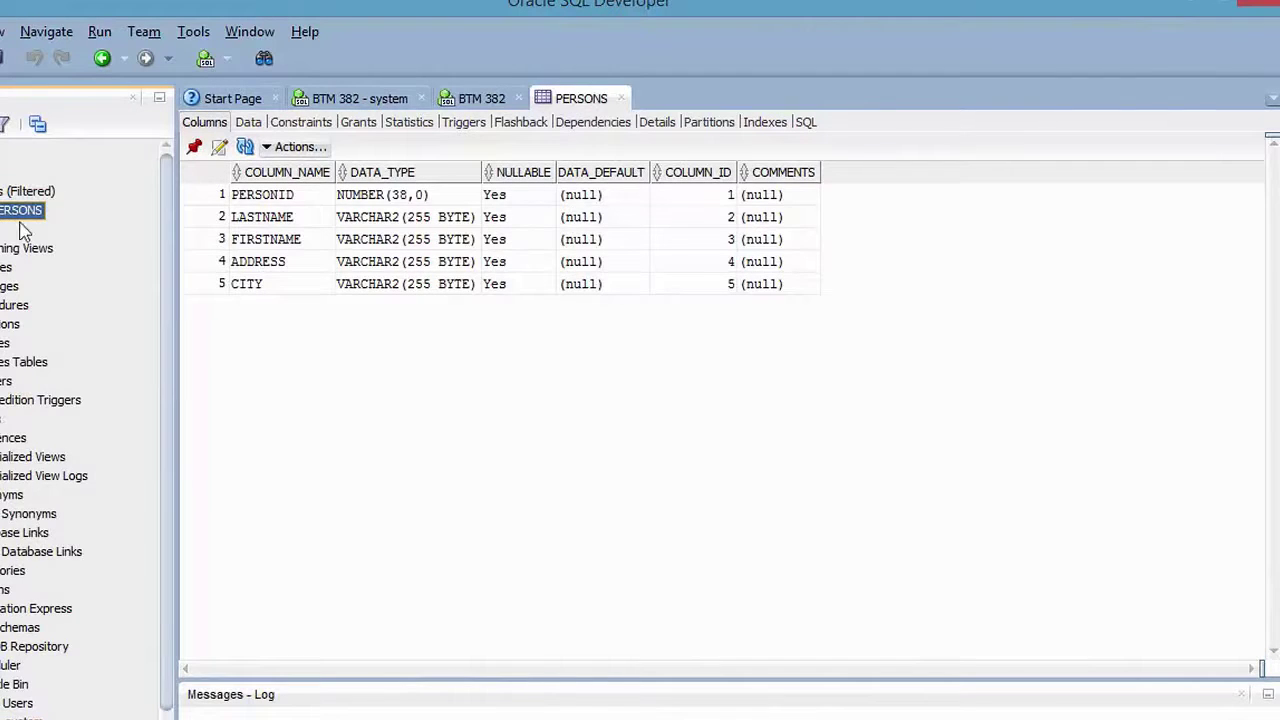